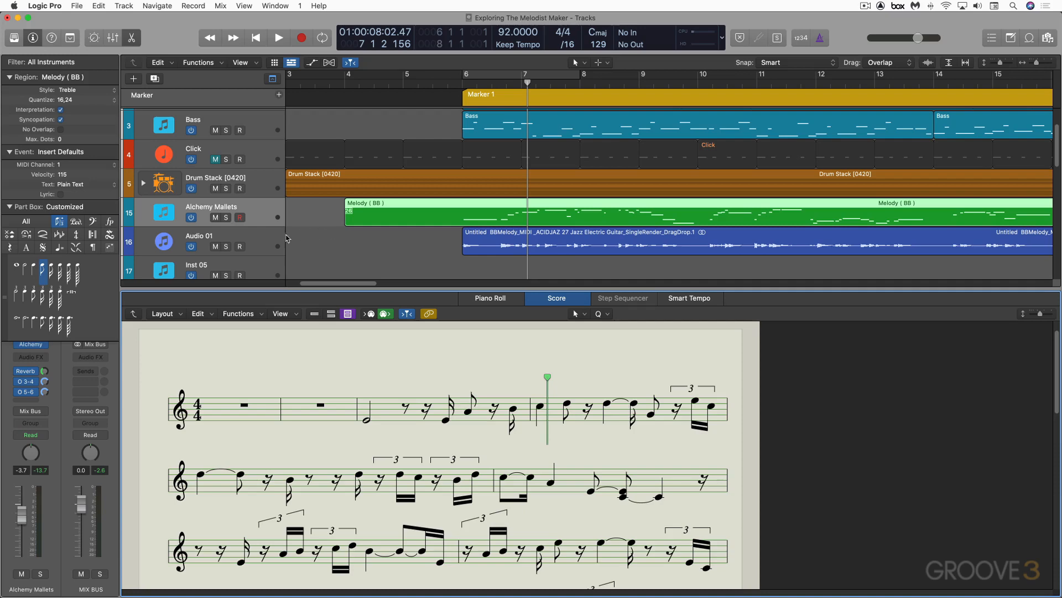
Mute the Audio 01 track and play the arrangement from just before bar 6 while following the melody's score
click(215, 248)
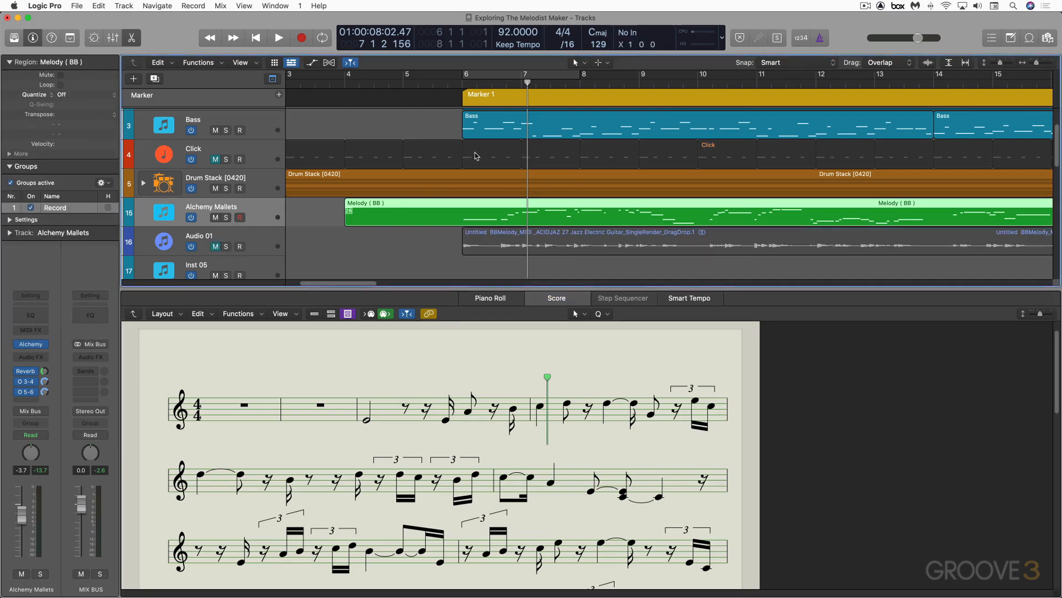
click(460, 83)
key(space)
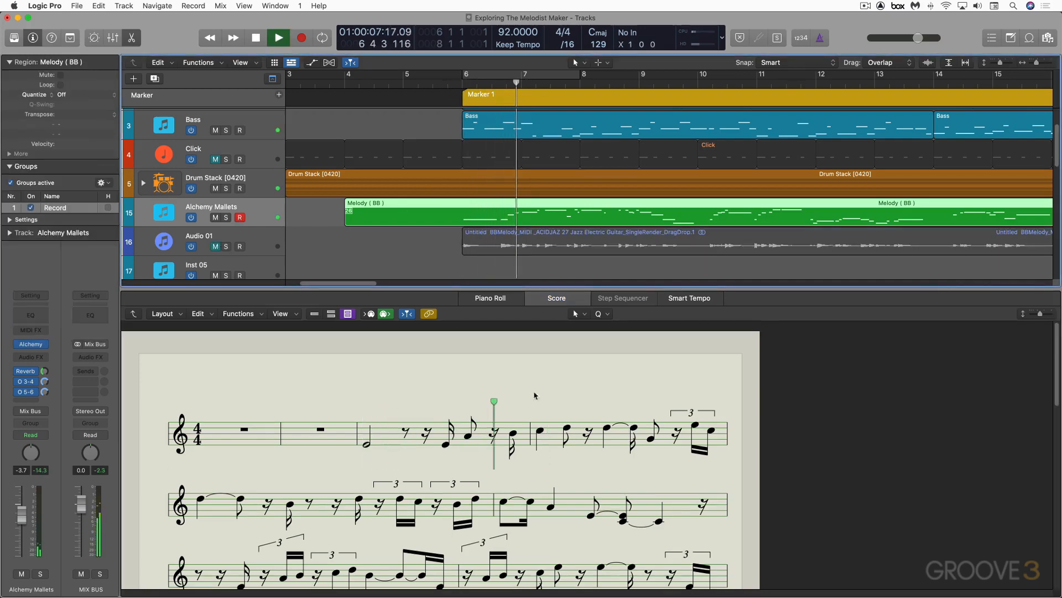
click(556, 299)
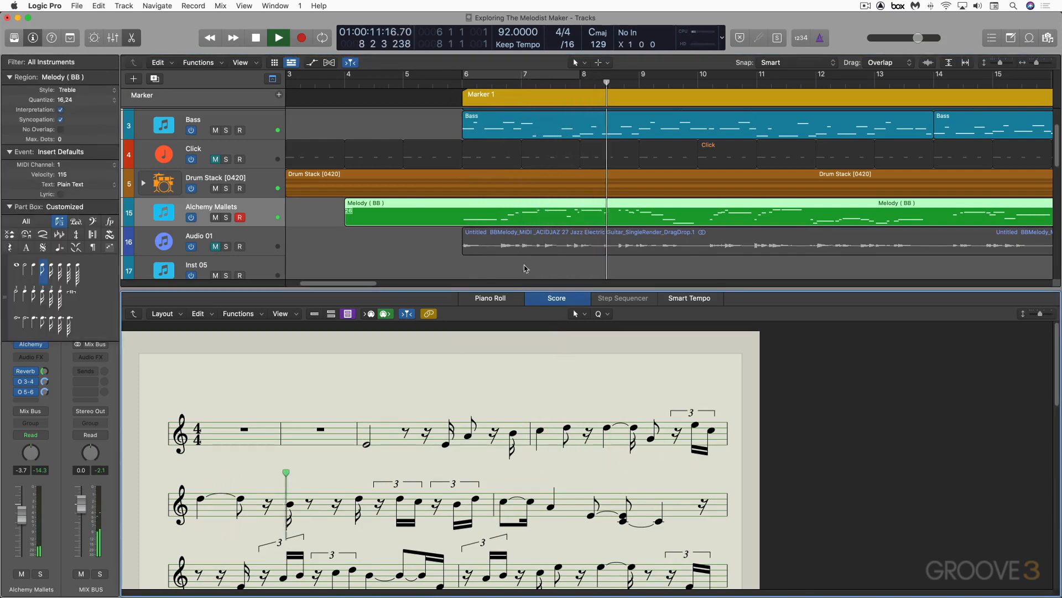
Stop playback and quantize the Melody region on the Alchemy Mallets track to 1/8 Note
click(439, 210)
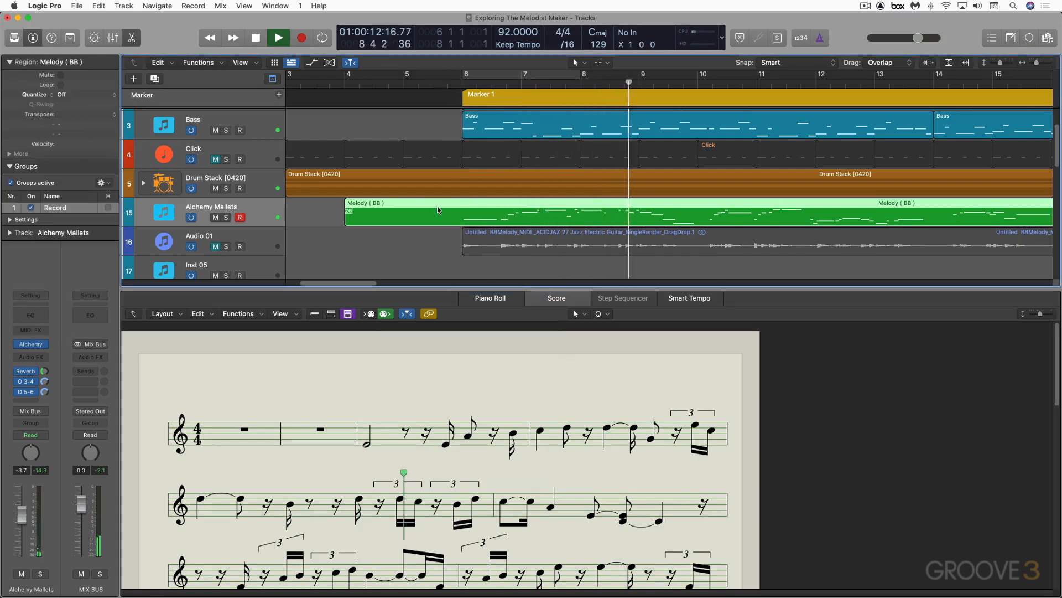
key(space)
click(64, 94)
click(75, 134)
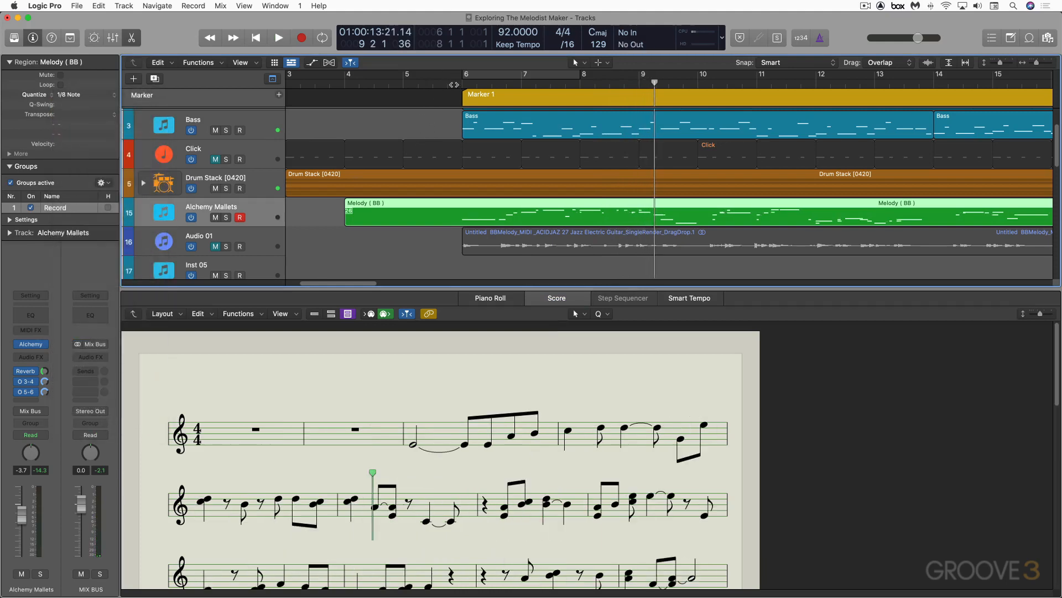
Audition the quantized melody from just before bar 6 for about four bars, then stop playback
drag(454, 84, 454, 84)
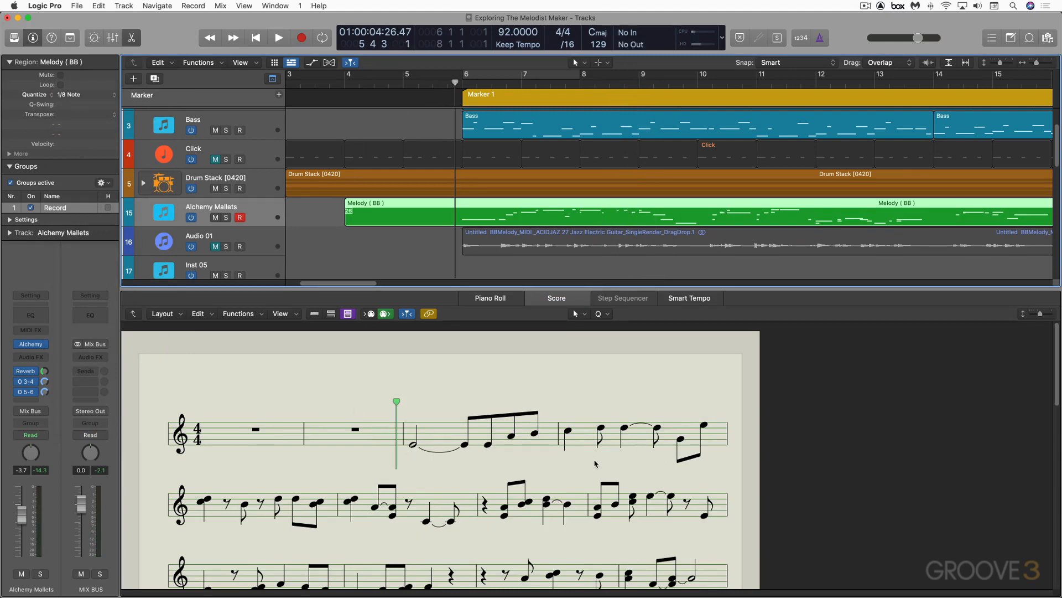
key(space)
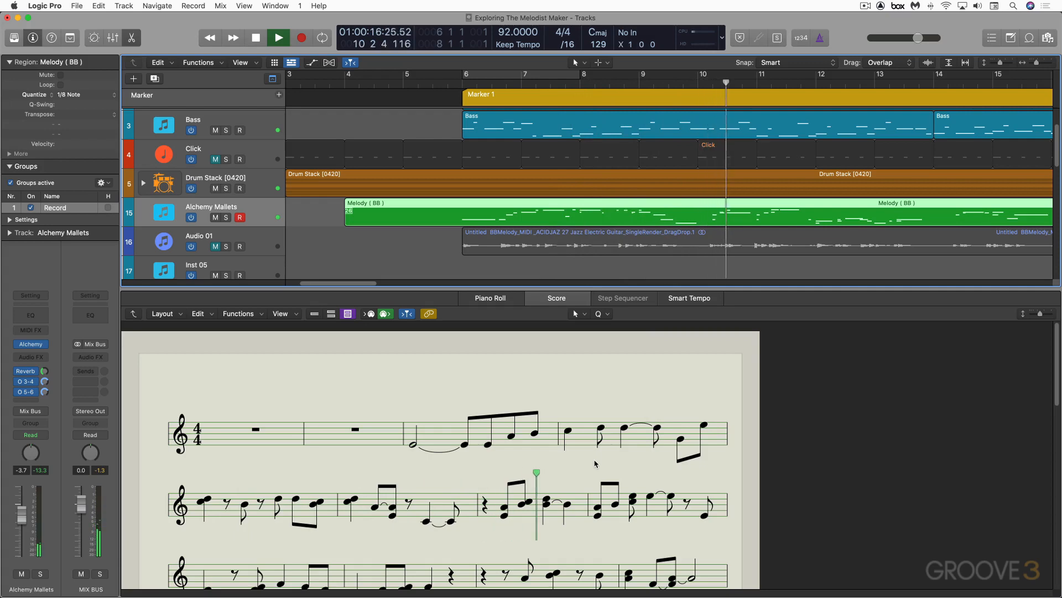
key(space)
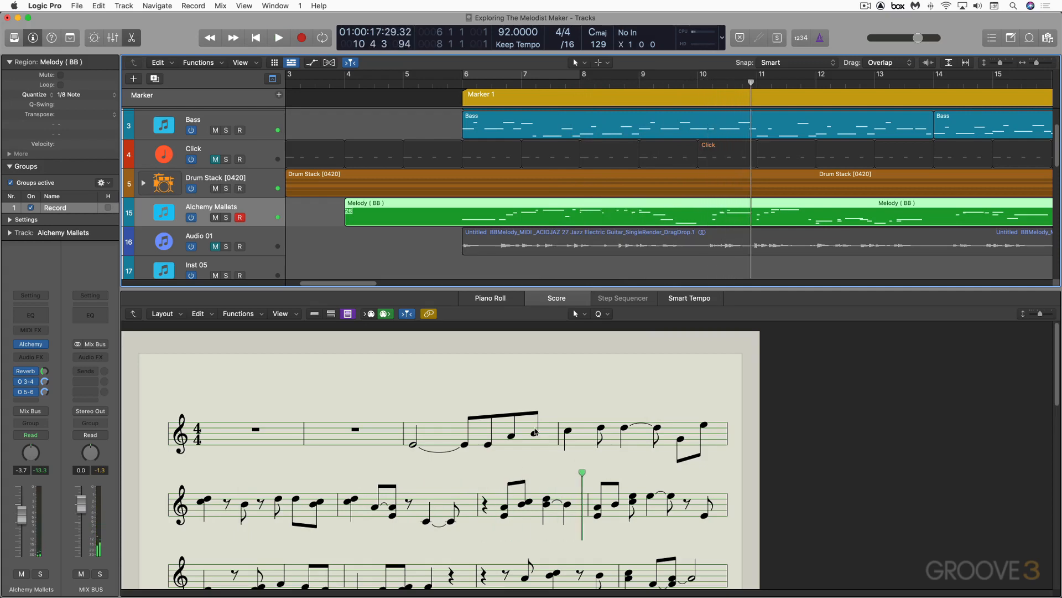
Examine the melody's notes in the Piano Roll, close the editor and deselect the region
key(p)
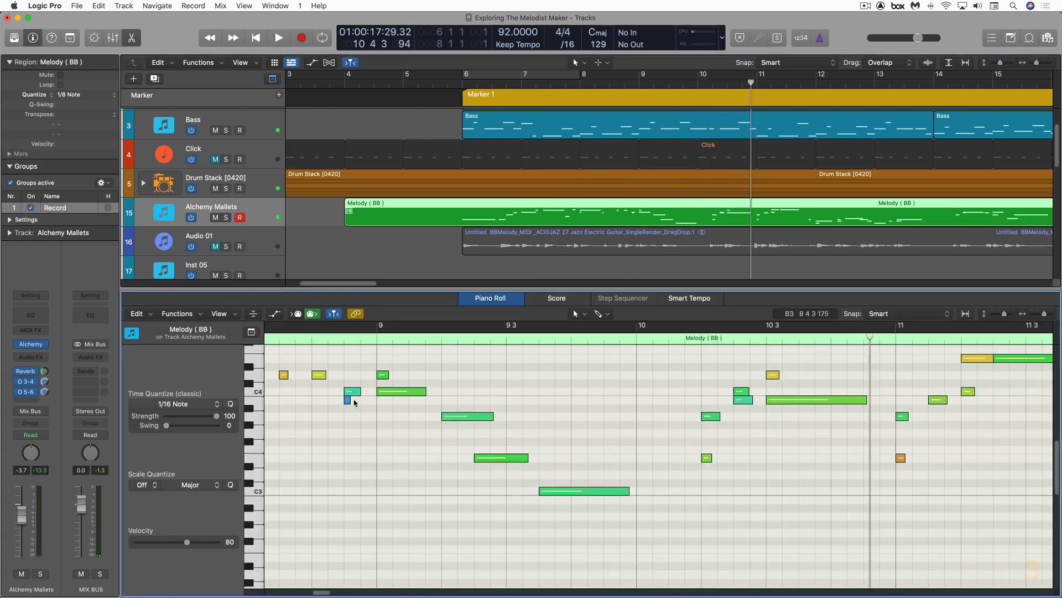
key(p)
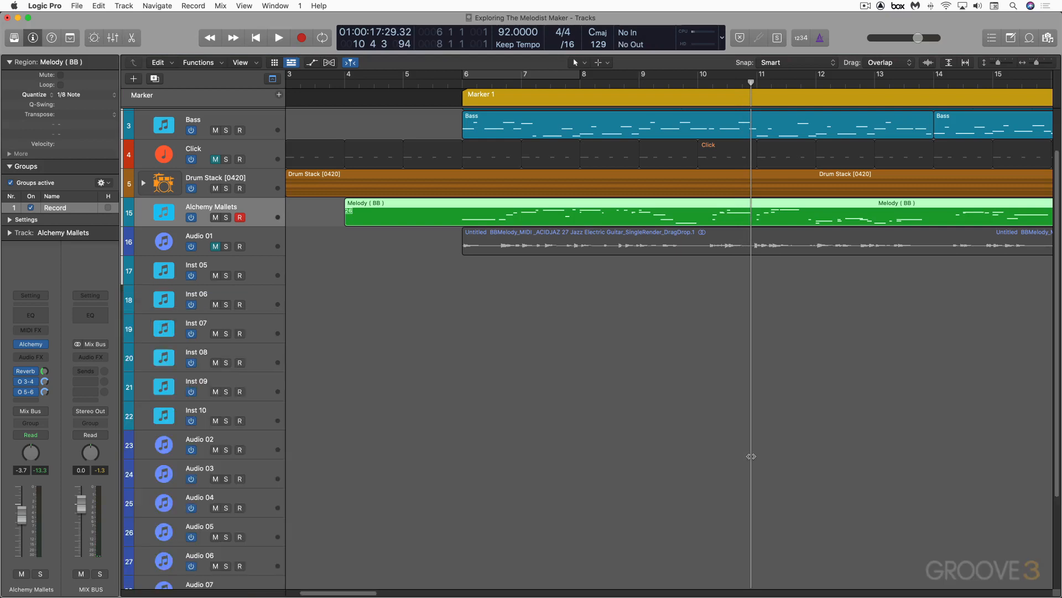
click(750, 401)
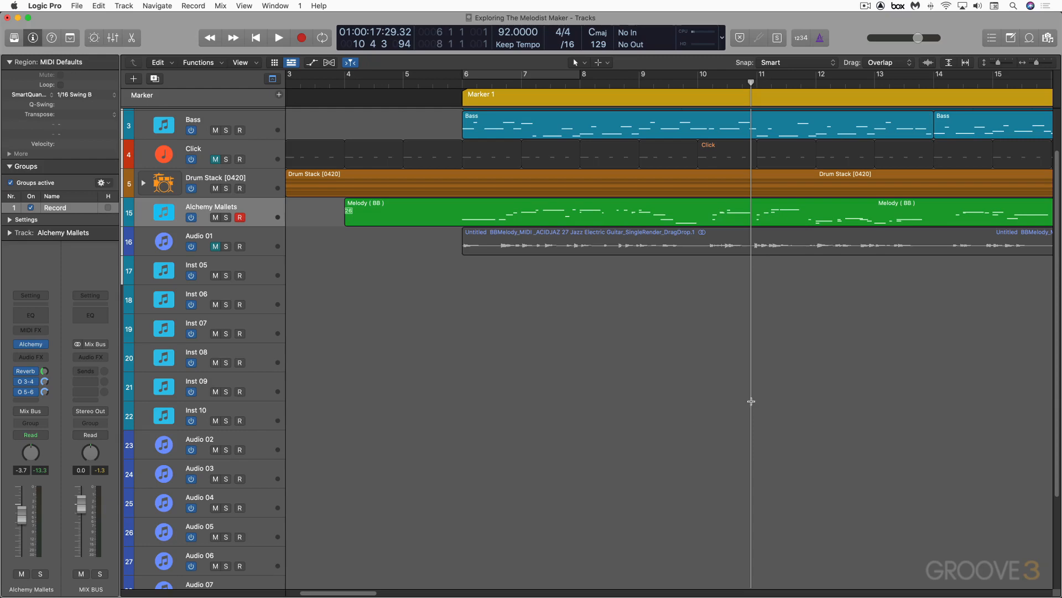
Switch to Band-in-a-Box, play the song, mute its Vibes and Guitar tracks, and stop playback
key(super+Tab)
click(496, 298)
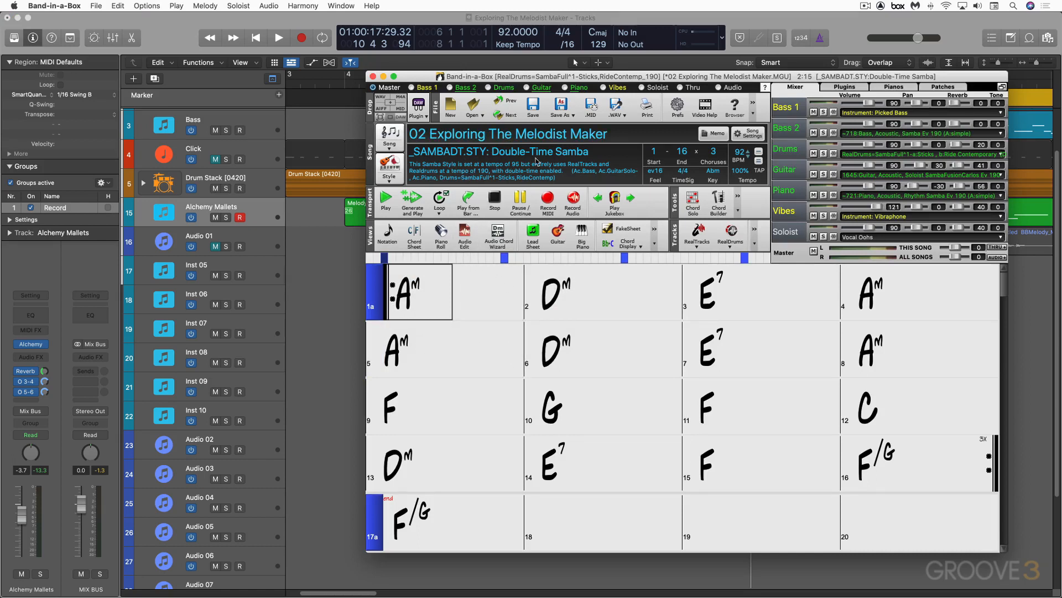
key(space)
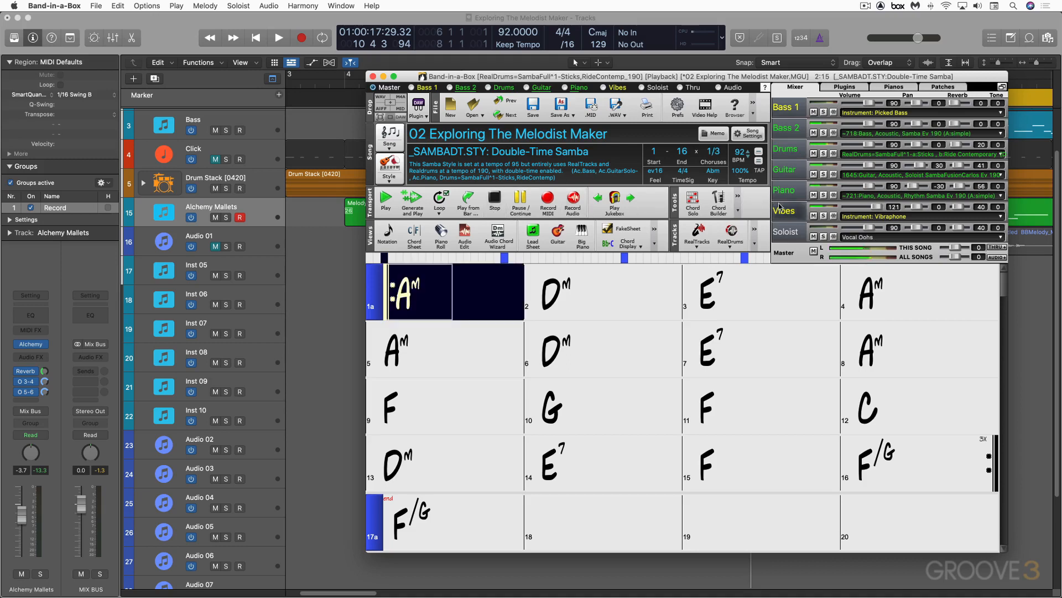
click(813, 216)
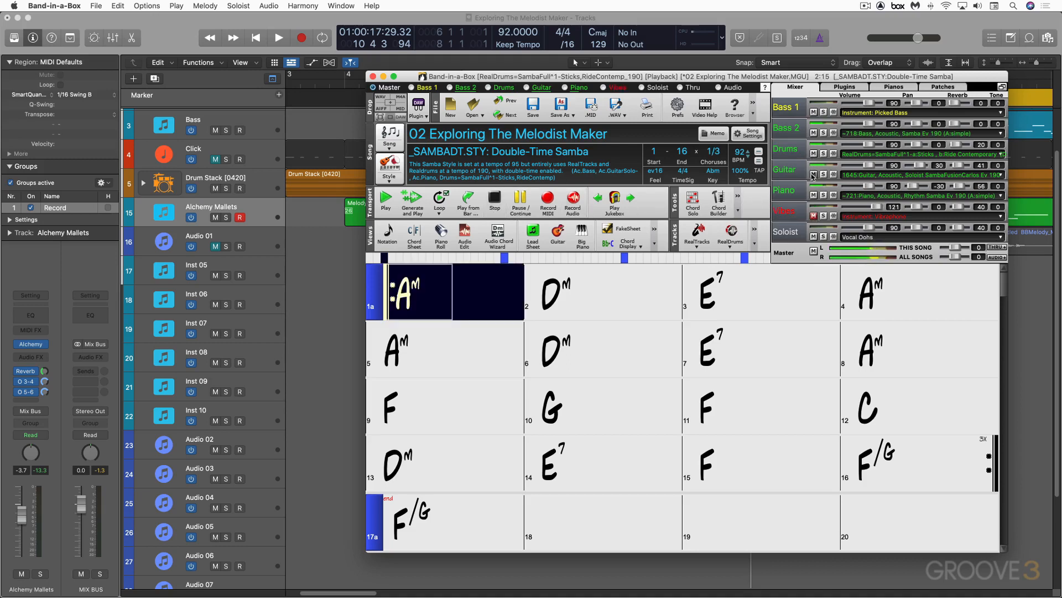
click(814, 175)
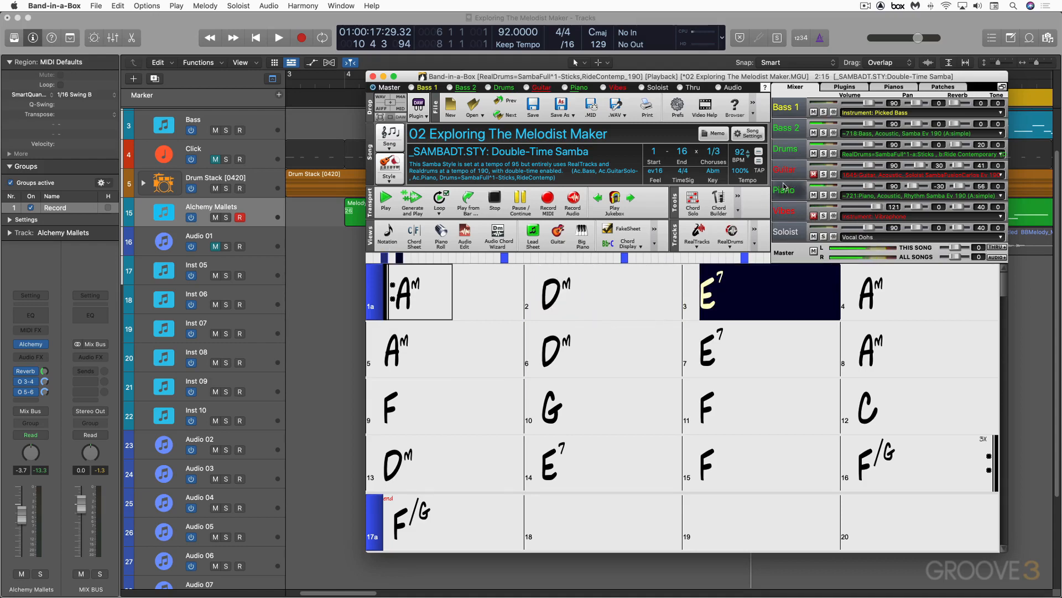
key(space)
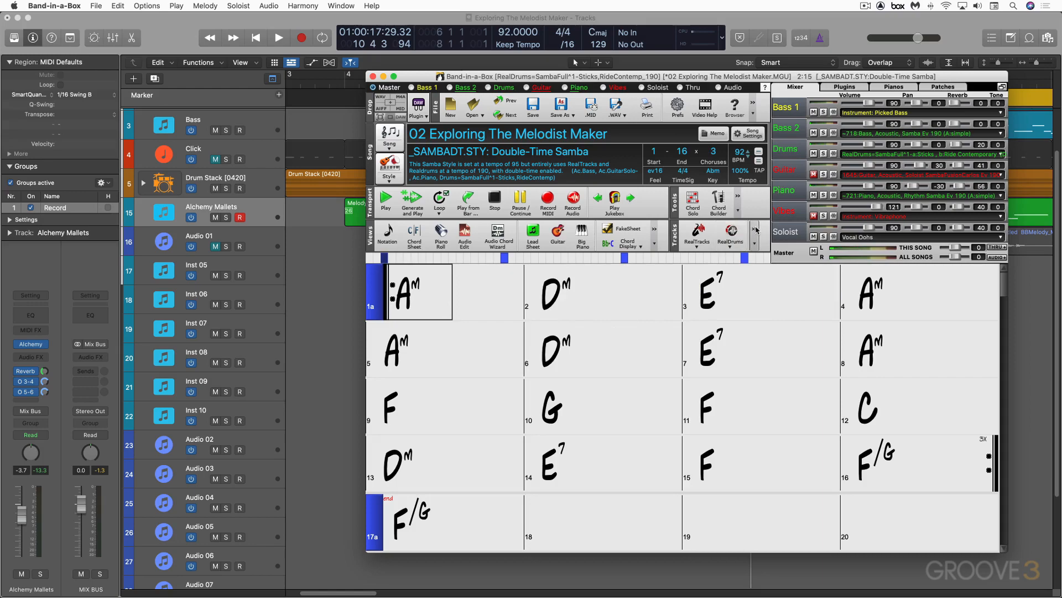
Choose Melodist #231 for generating chords and/or melody and open it in the Melodist Editor
click(757, 230)
click(797, 467)
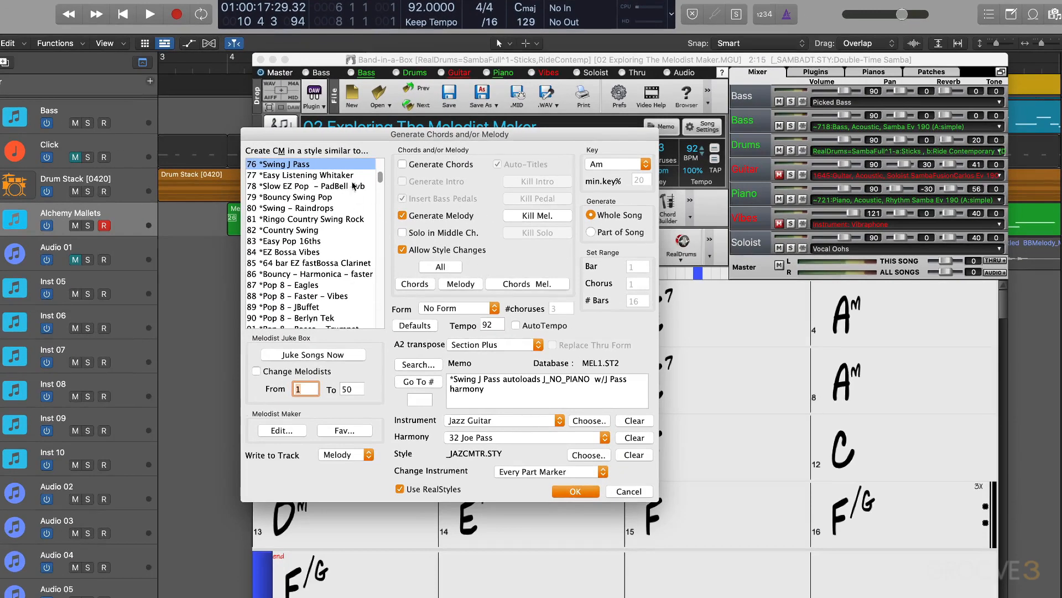
drag(382, 181, 378, 204)
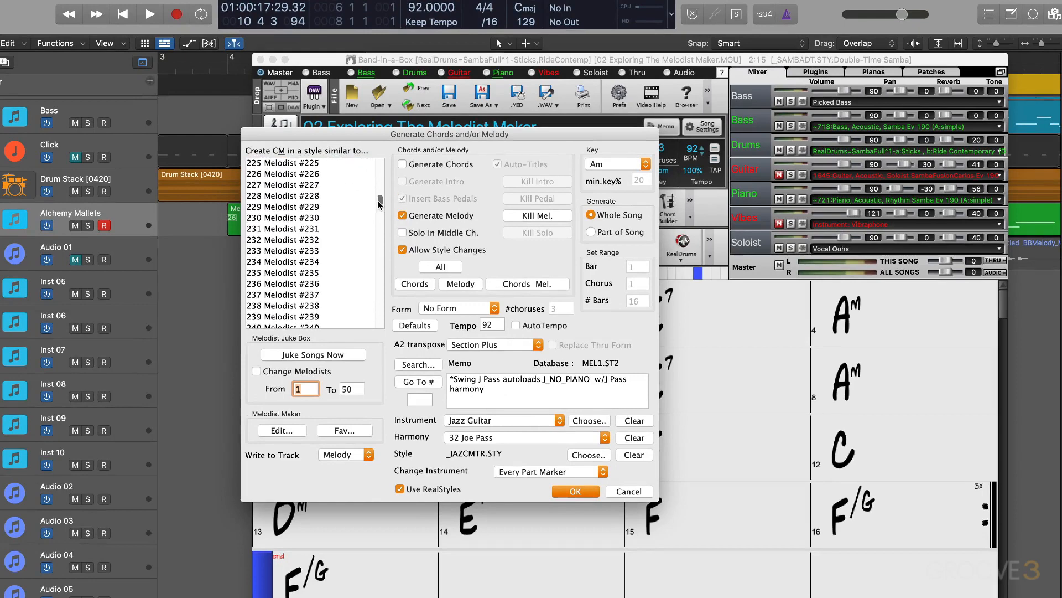
click(288, 229)
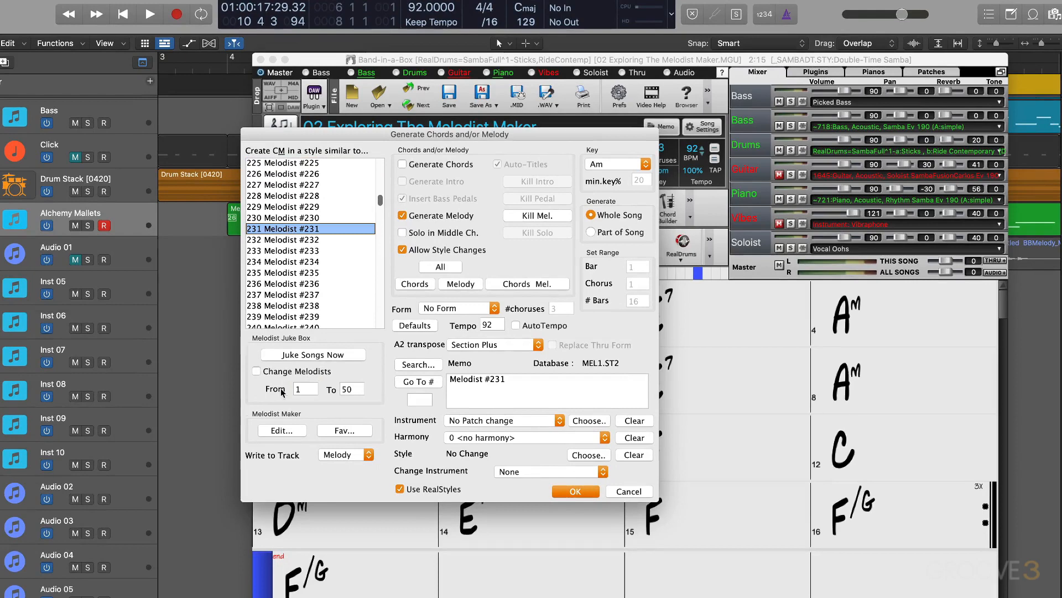
click(280, 431)
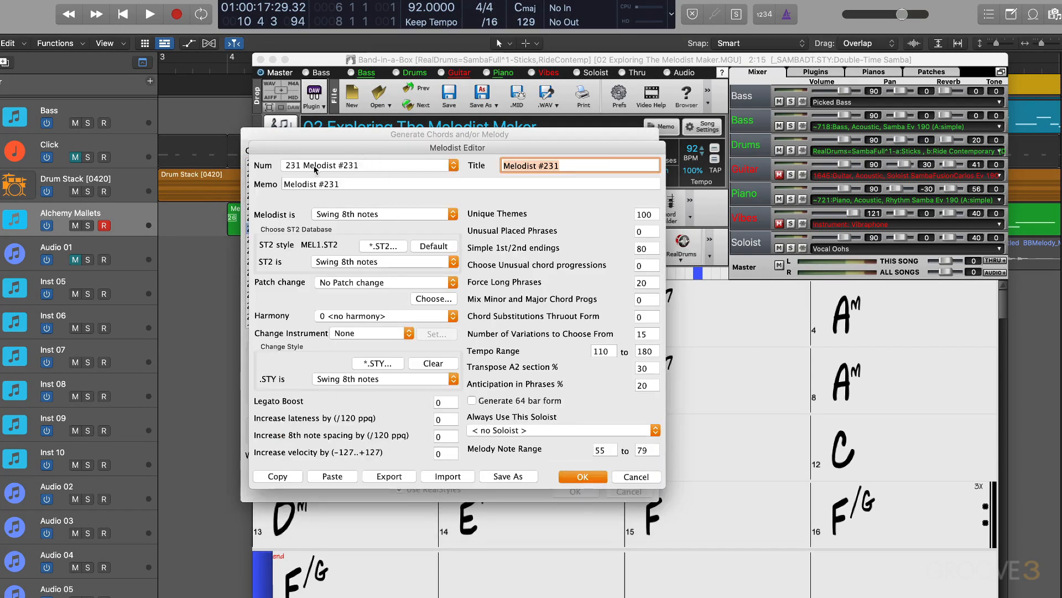
Title the melodist "EK's Melodist" and set its rhythmic feel to Even 16th notes
click(419, 166)
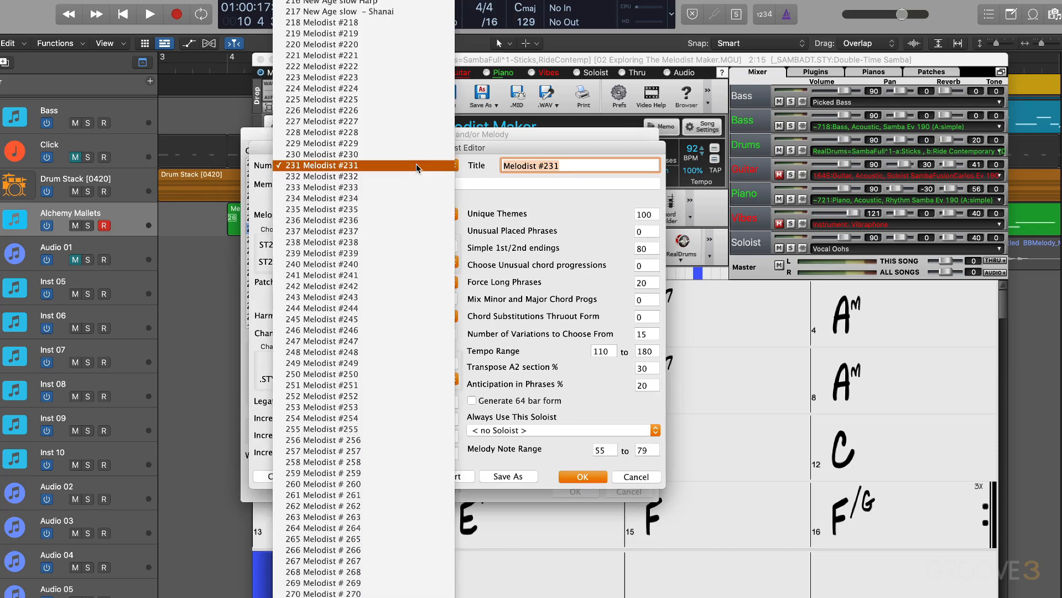
click(492, 156)
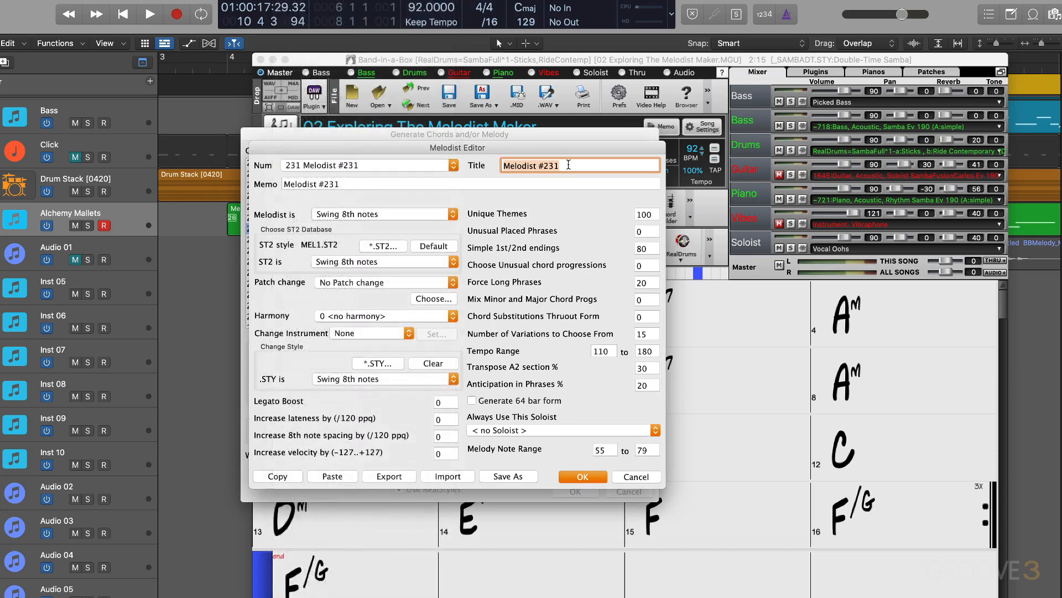
text(EK's Melodist)
click(364, 215)
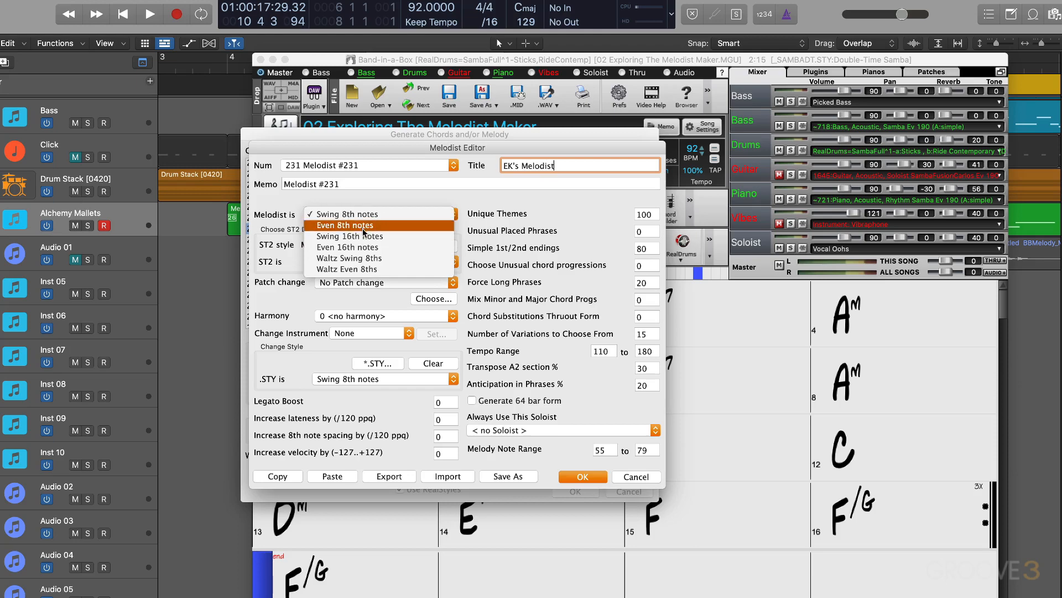
click(364, 249)
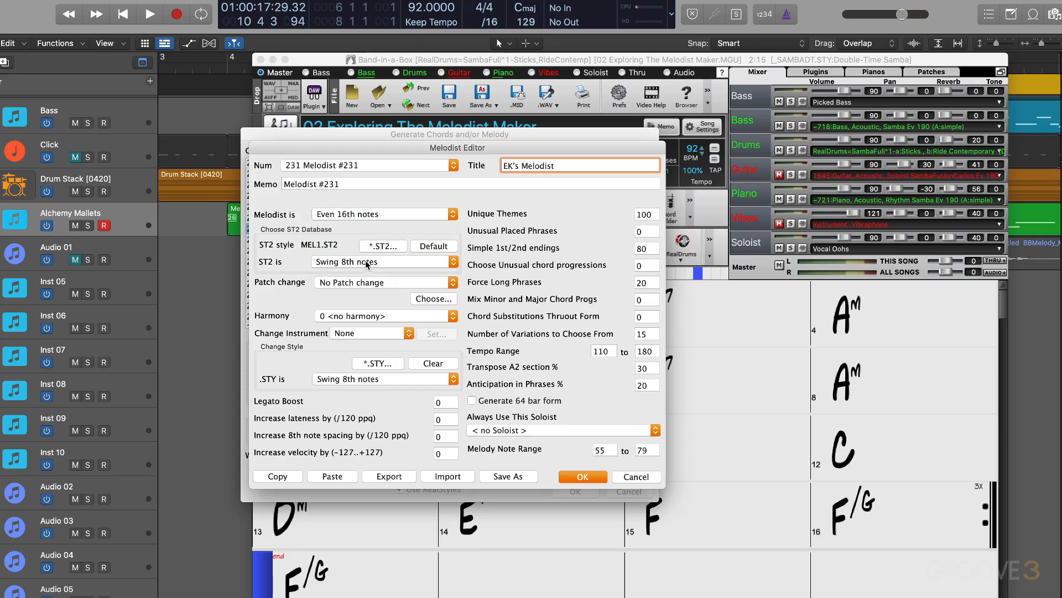
Set the melodist's patch change to Vibraphone
key(super+a)
click(372, 283)
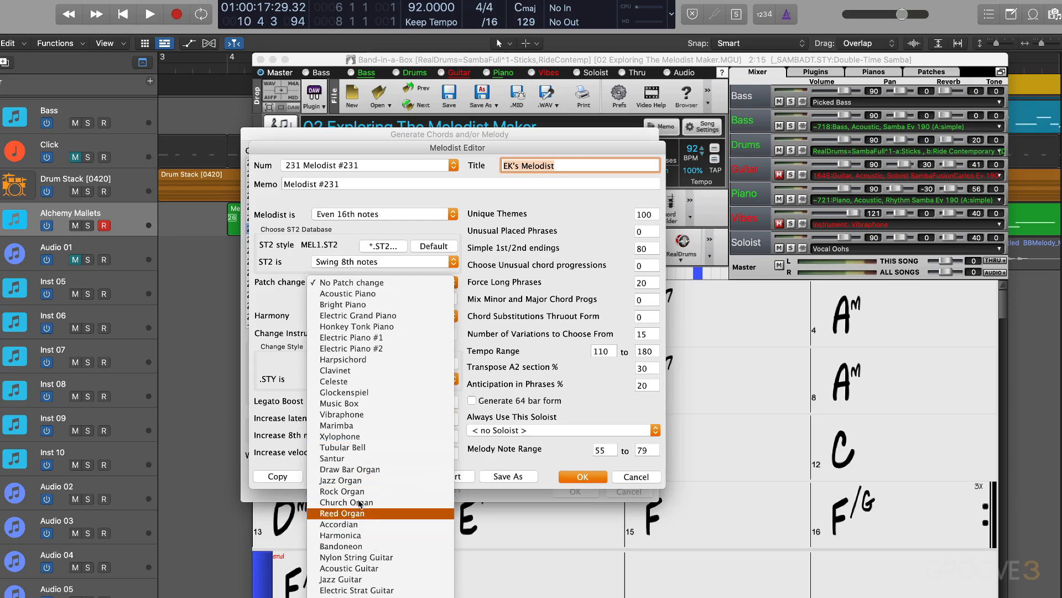
click(340, 416)
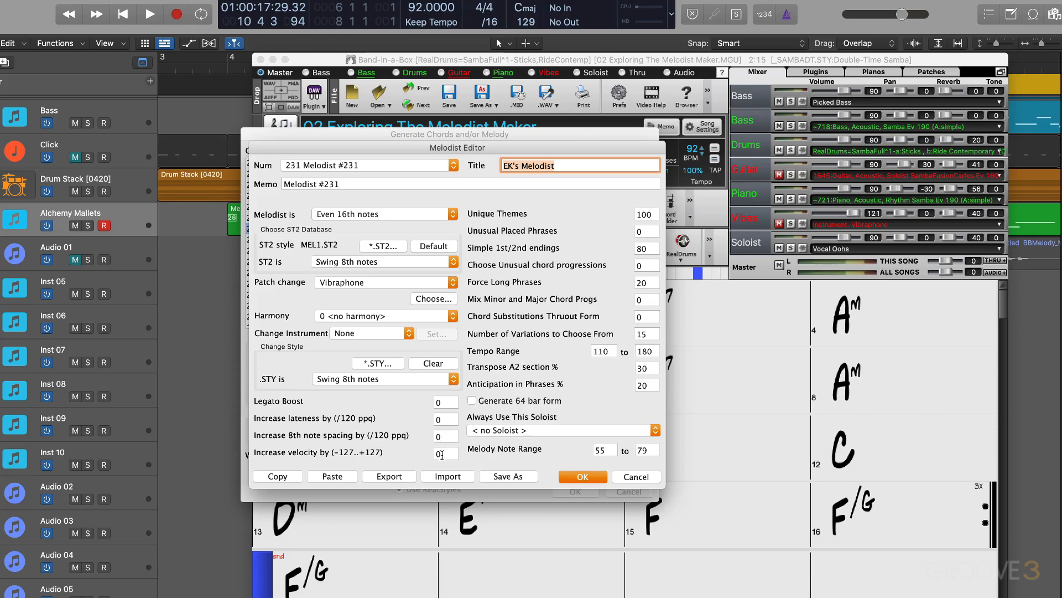
click(445, 455)
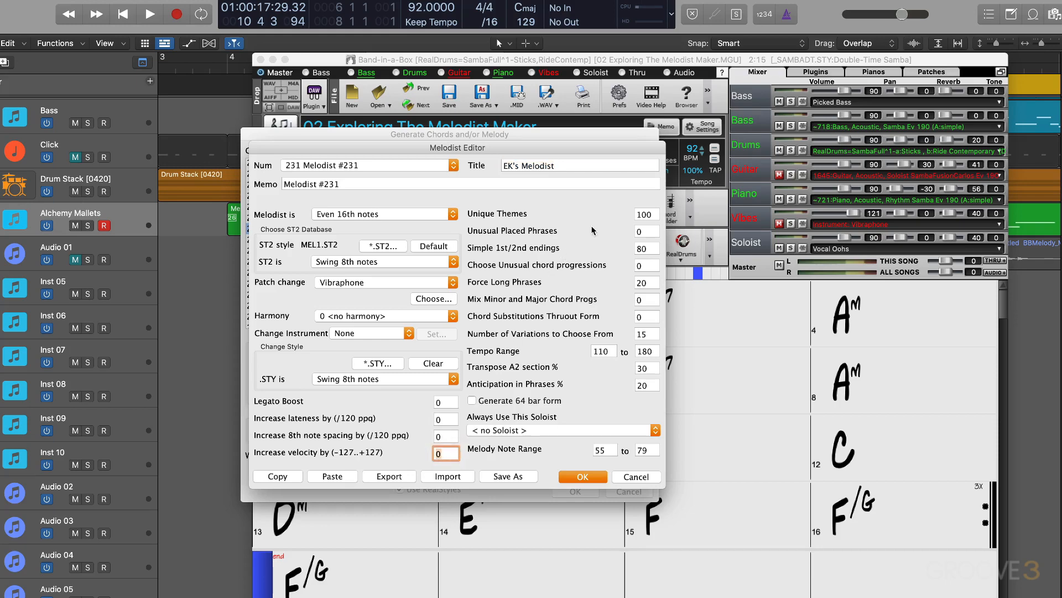
Set the melodist's Unique Themes value to 80
click(648, 214)
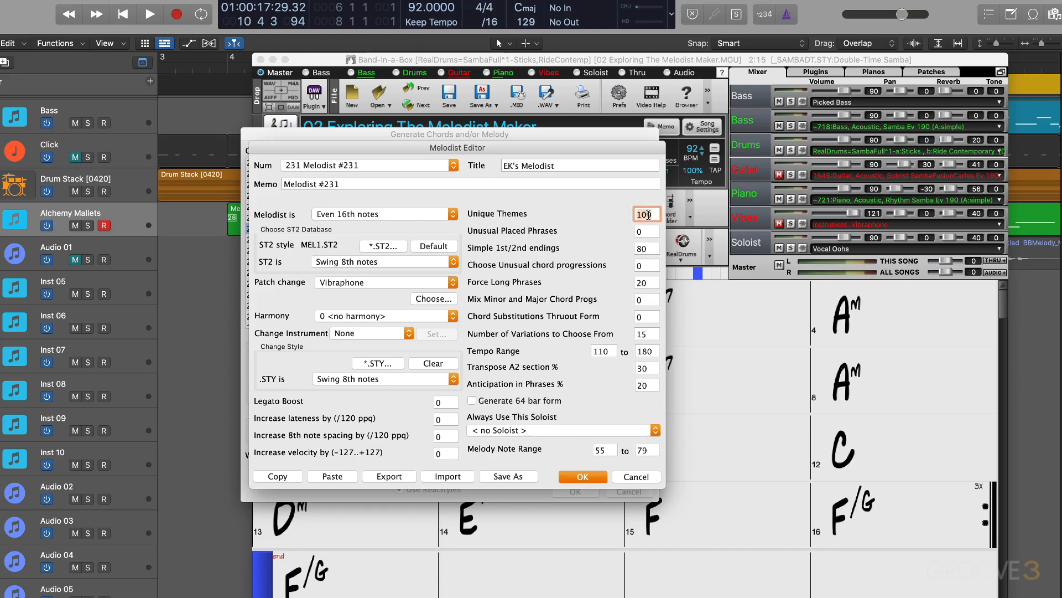
text(80)
key(Tab)
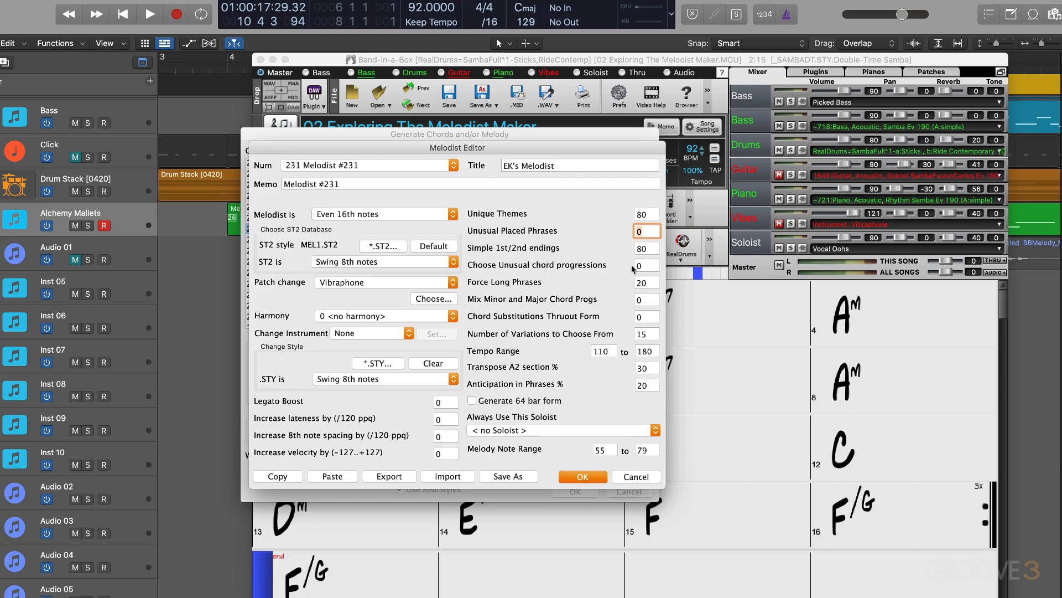
Set Force Long Phrases to 5 and the Number of Variations to Choose From to 5
click(653, 284)
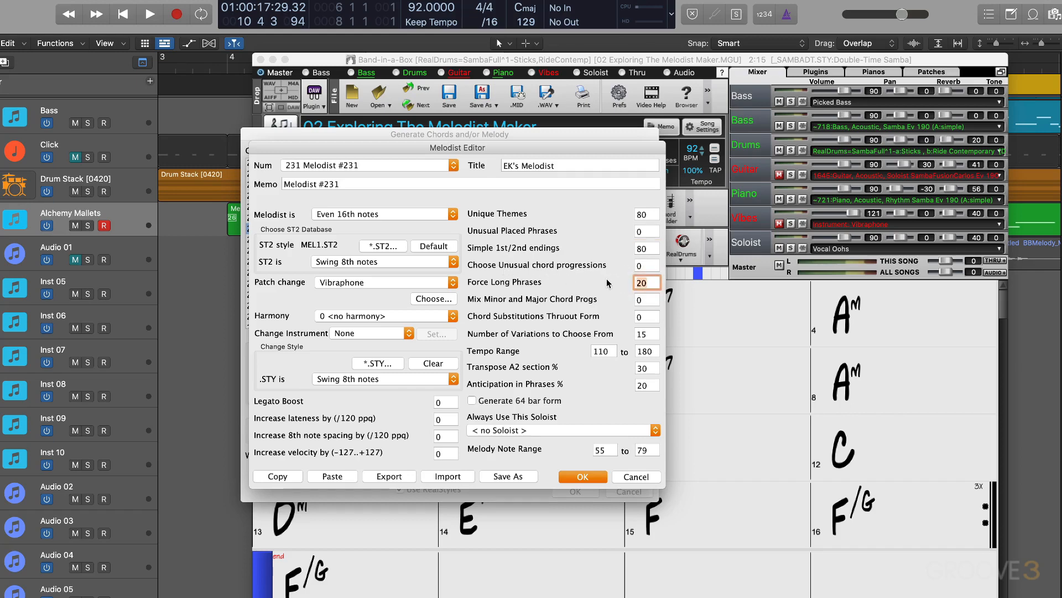
text(5)
key(Tab)
key(Tab)
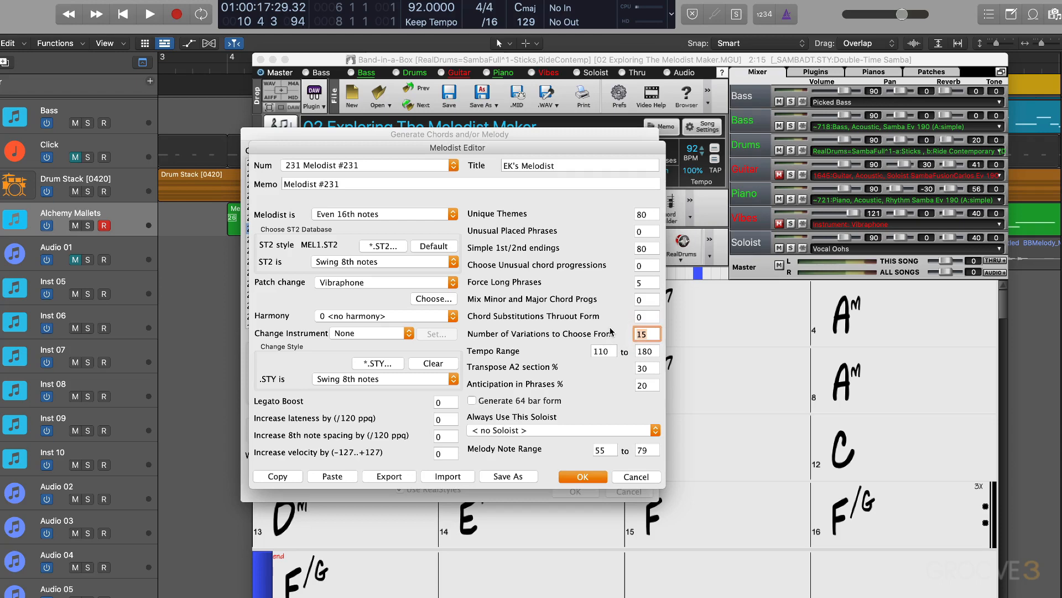
text(5)
key(Tab)
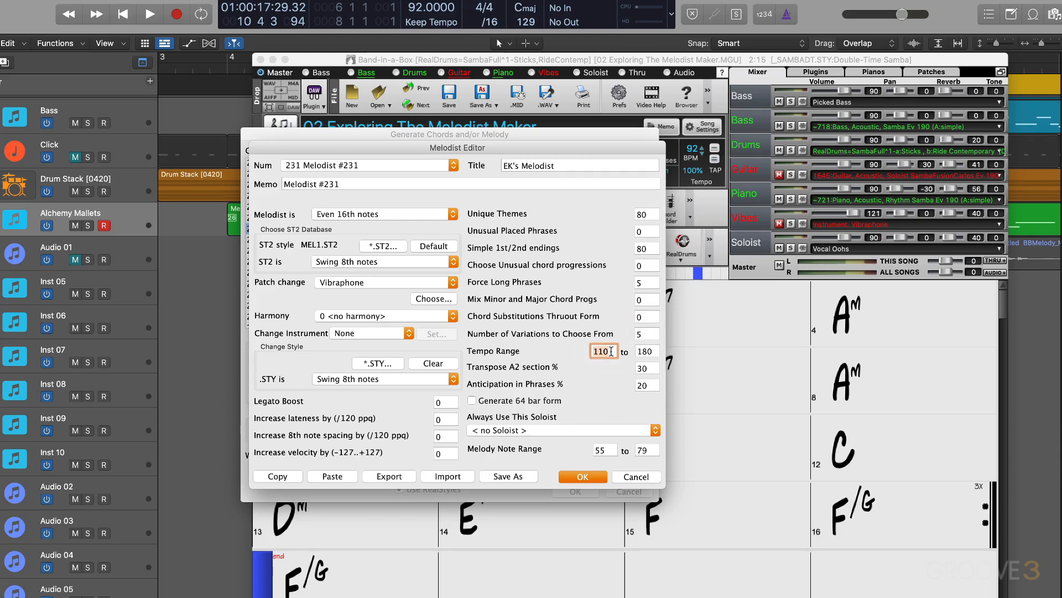
Set the melodist's tempo range to 90 to 100 and Anticipation in Phrases to 10 percent
text(90)
key(Tab)
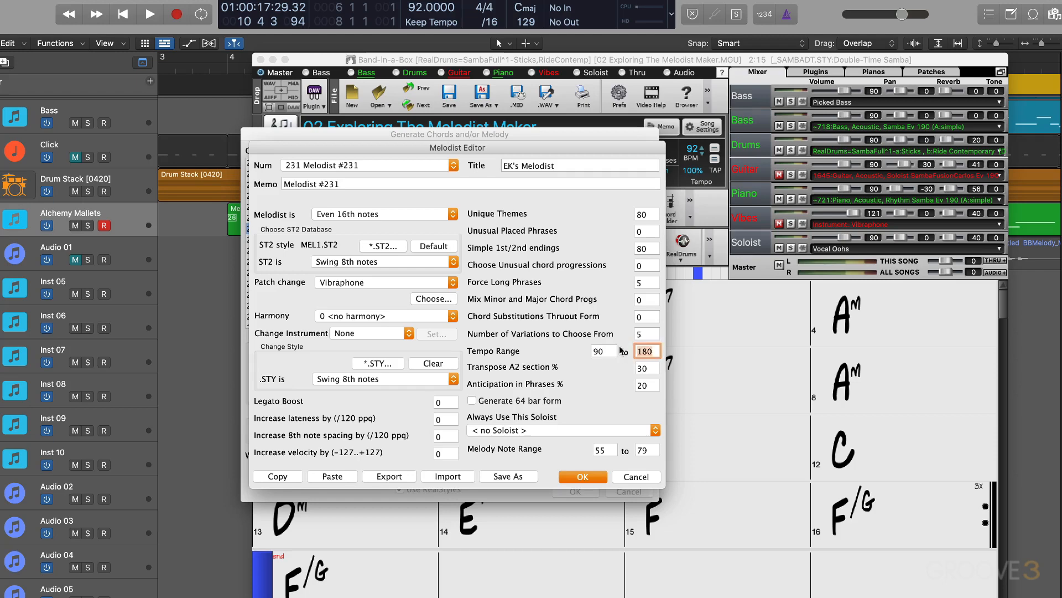
text(100)
key(Tab)
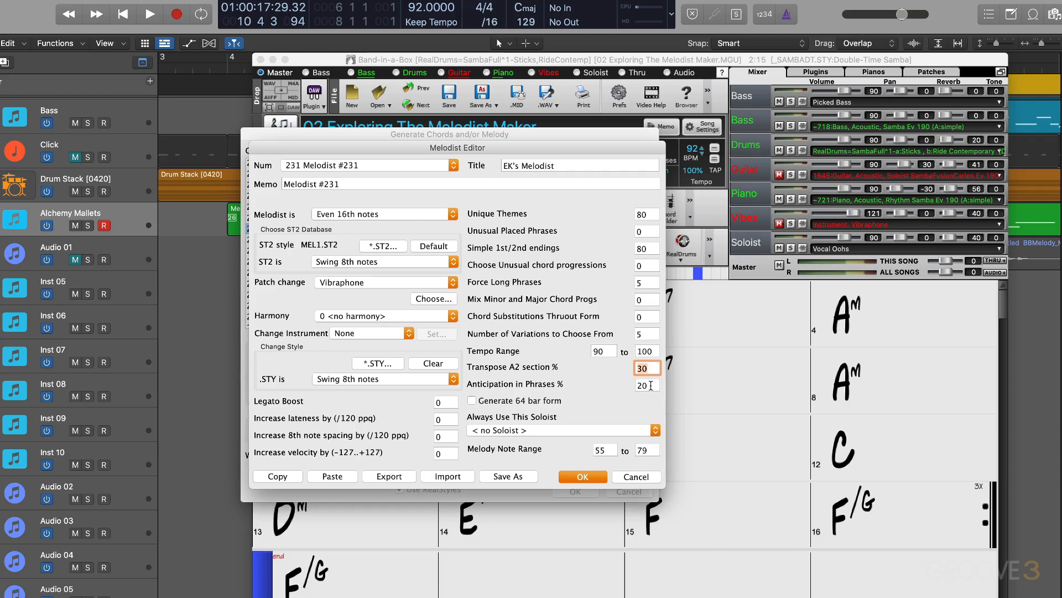
click(651, 385)
text(1)
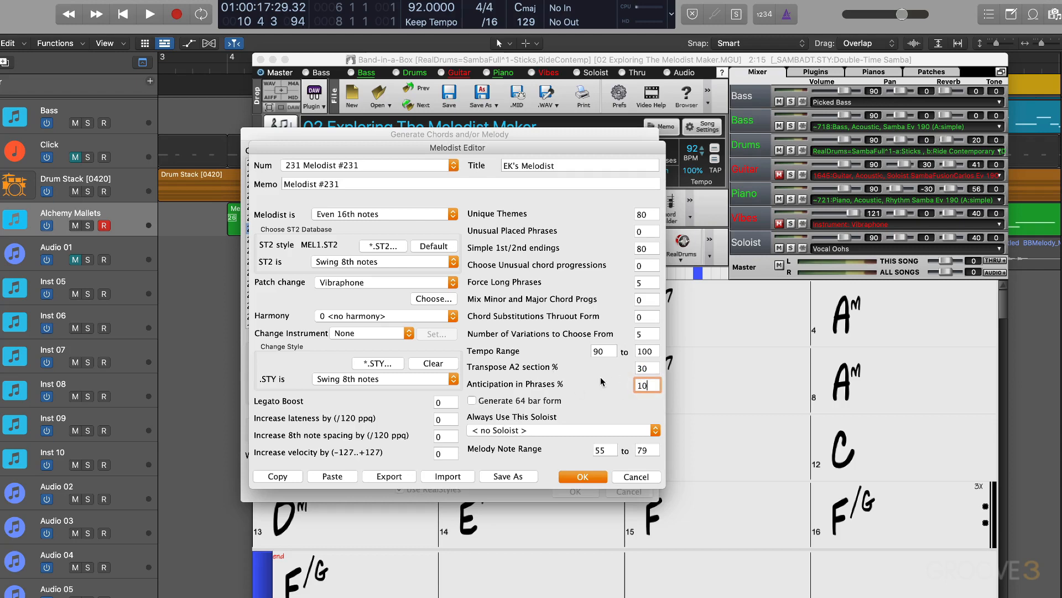
Set the upper limit of the melodist's Melody Note Range to 85 and save the melodist settings
key(Tab)
click(653, 451)
text(8)
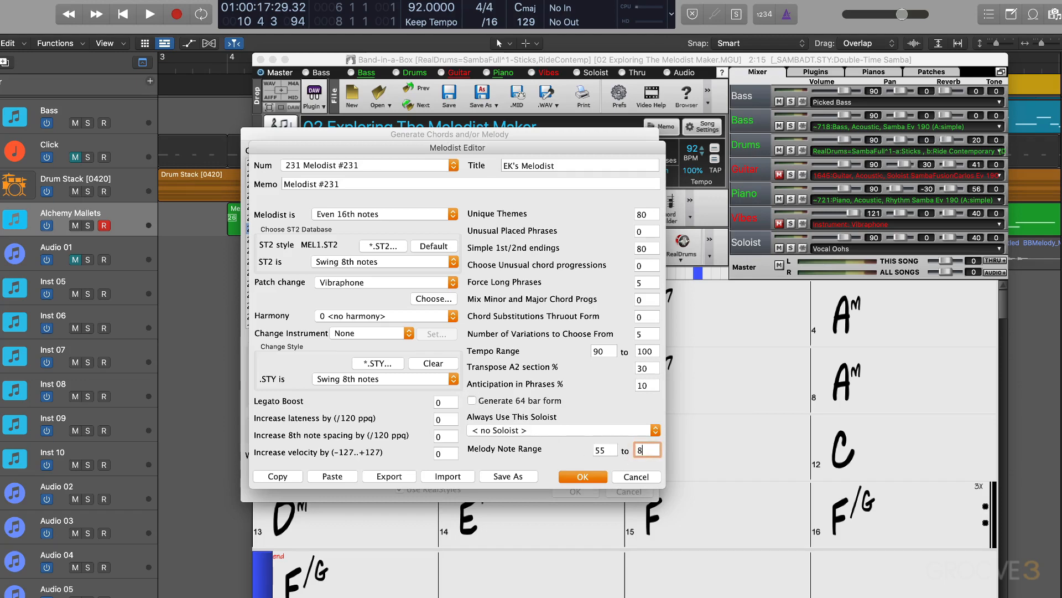
text(5)
key(Tab)
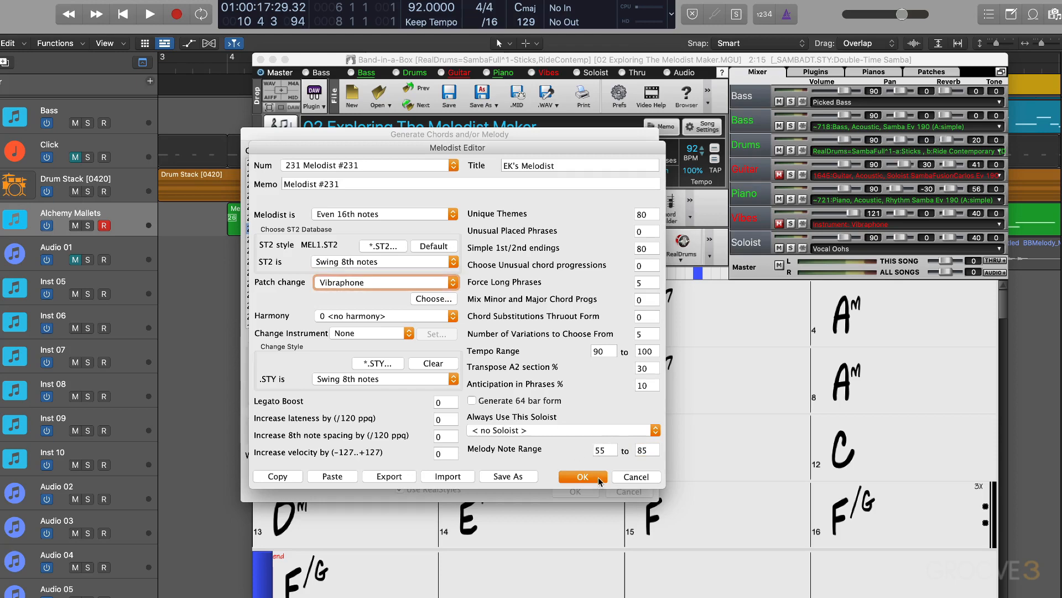
click(582, 477)
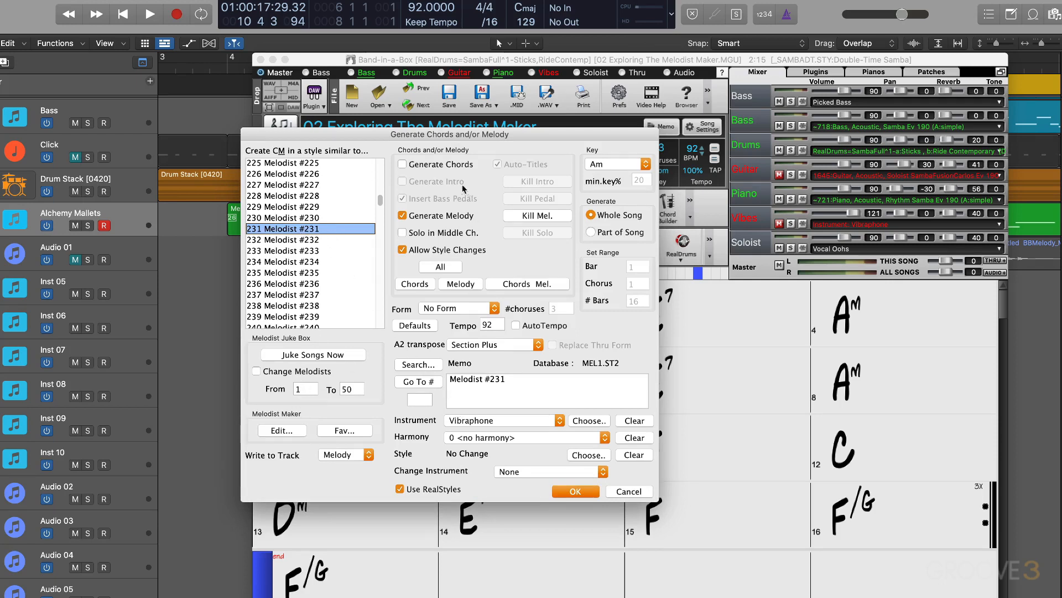
Erase the existing melody and set up melody generation for part of the song, with Generate Melody on and style changes off
click(543, 217)
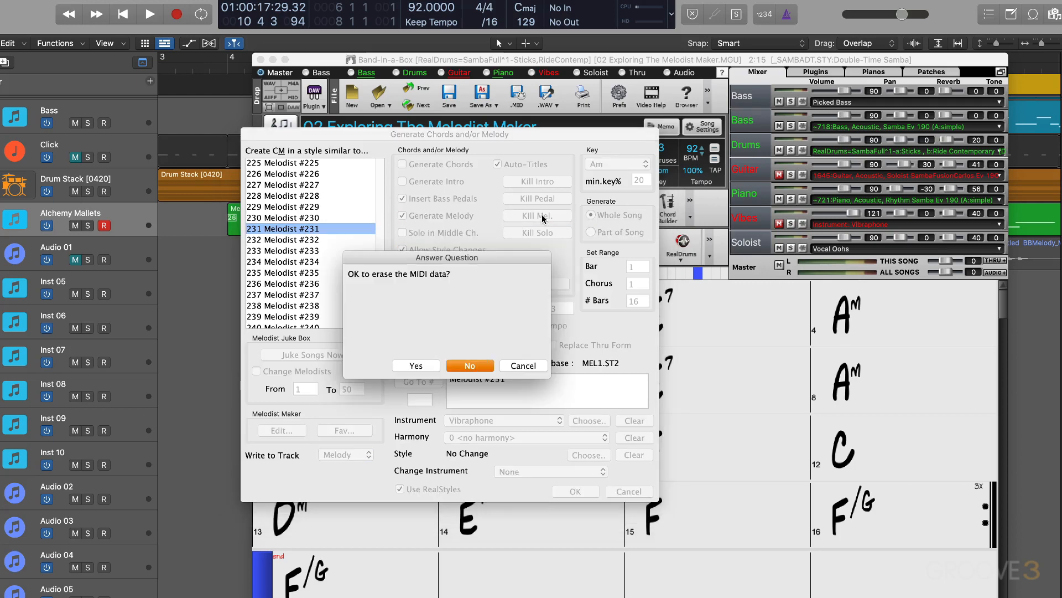
click(422, 366)
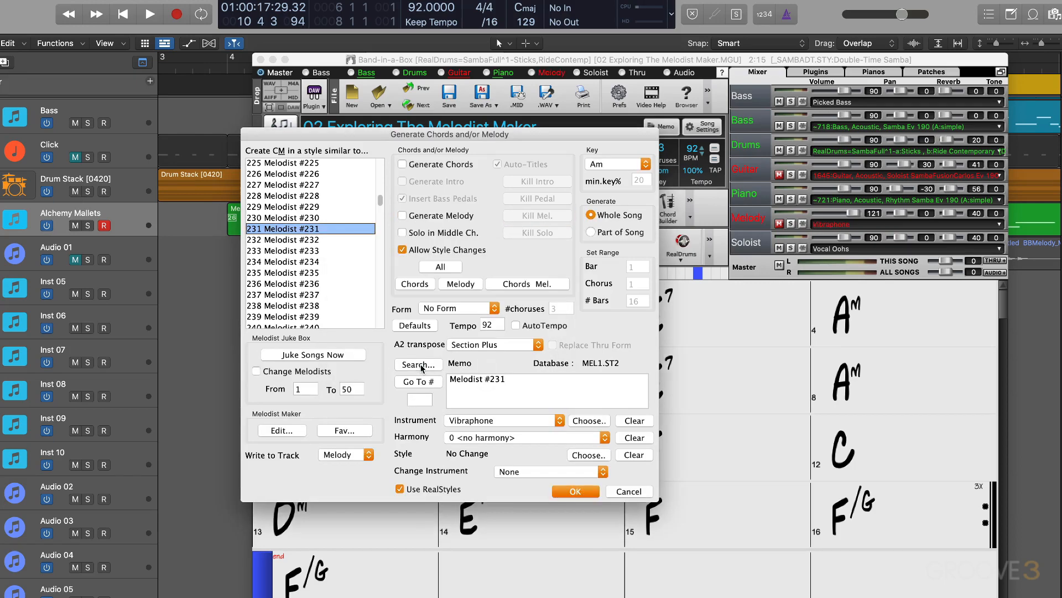
click(403, 216)
click(403, 250)
click(592, 233)
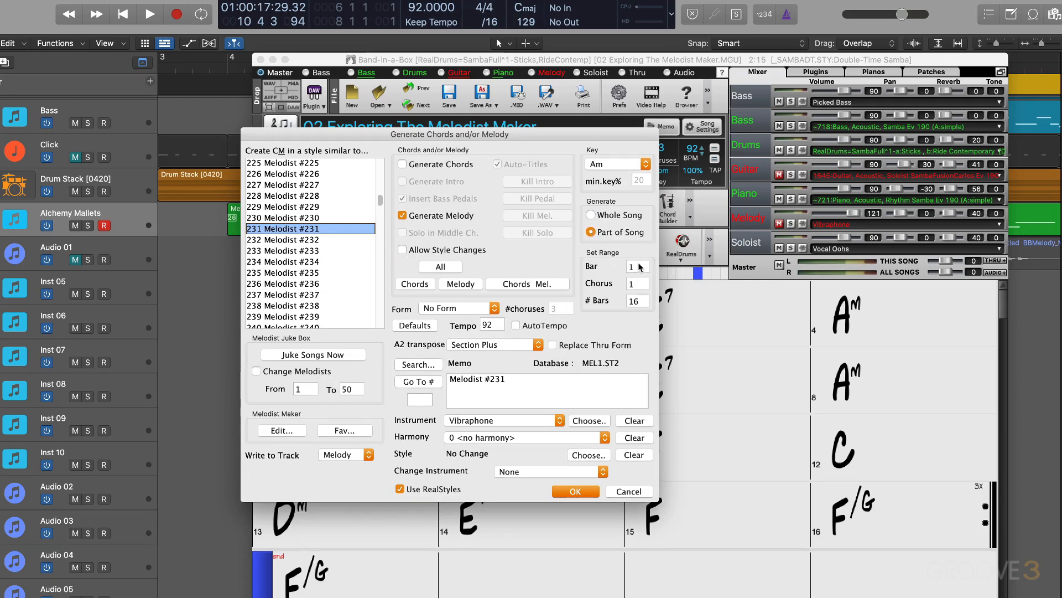
Generate the vibraphone melody and audition it with its mixer track unmuted
click(575, 492)
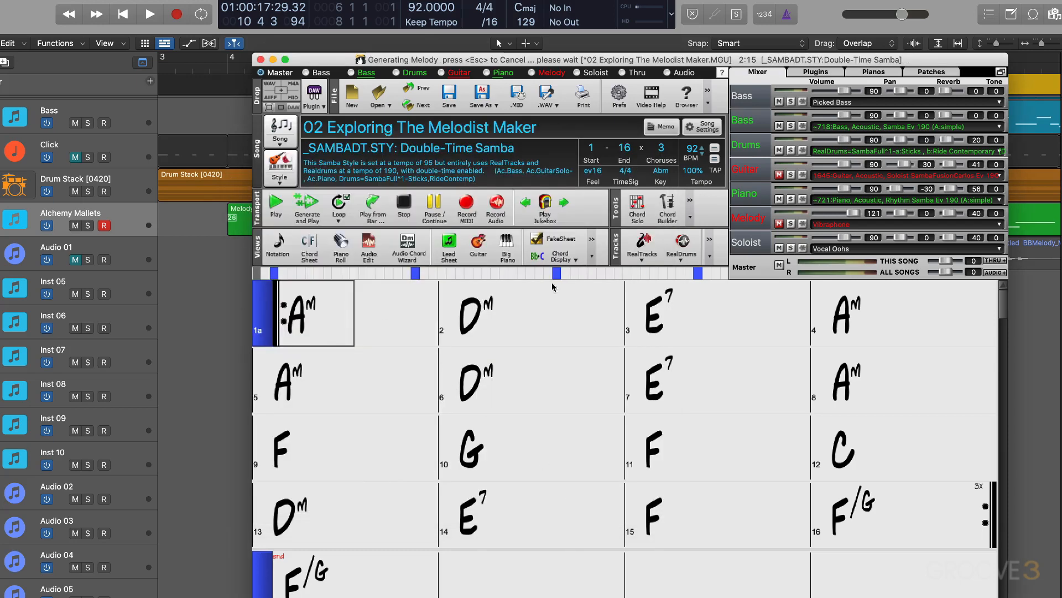
click(779, 224)
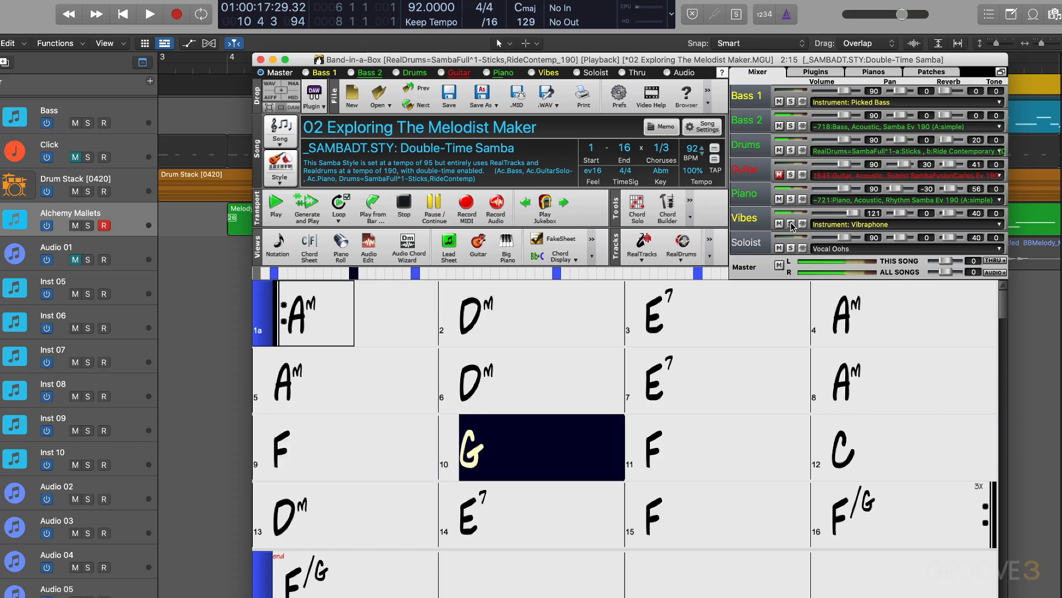
key(space)
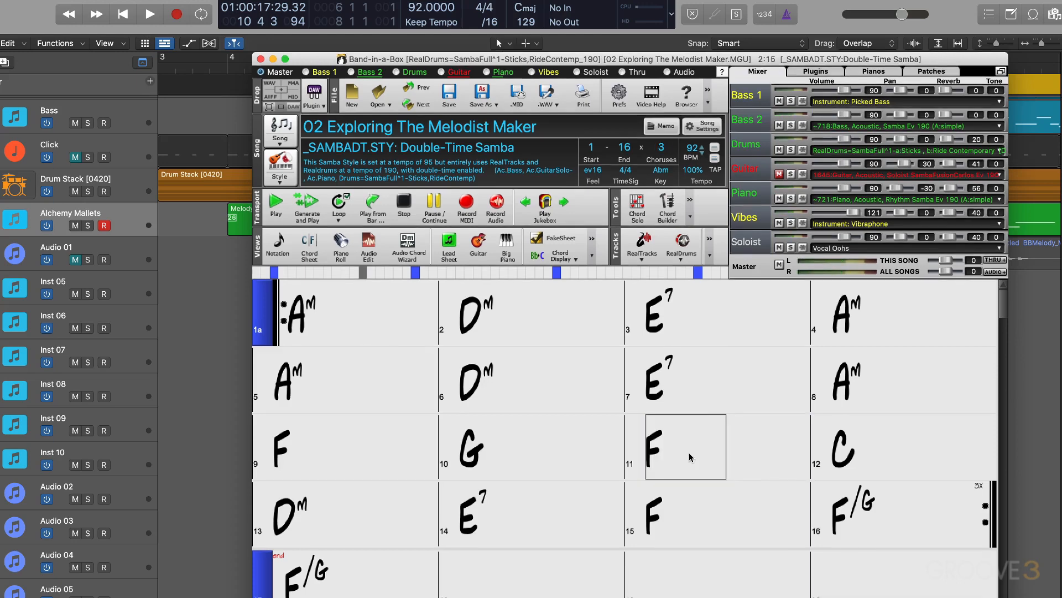
Set the custom melodist's Number of Variations to Choose From to 30, then regenerate and audition the melody
click(715, 252)
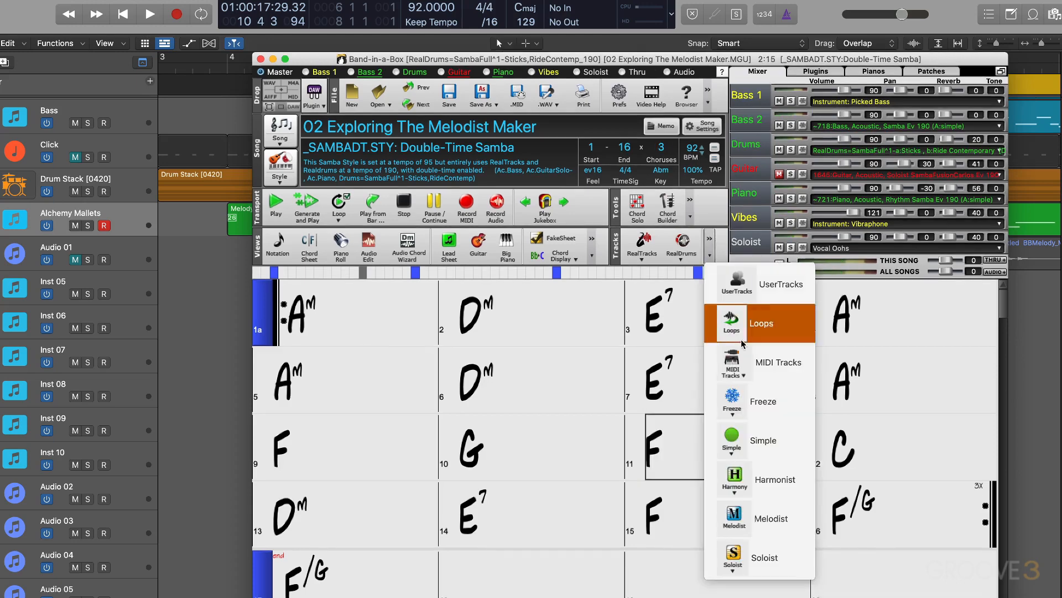
click(767, 515)
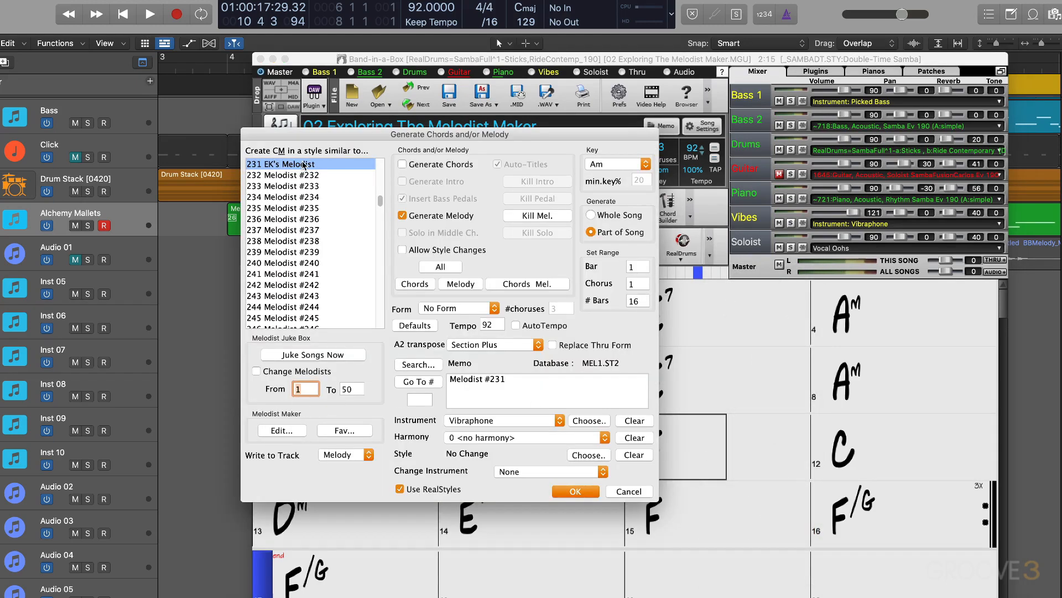
click(281, 430)
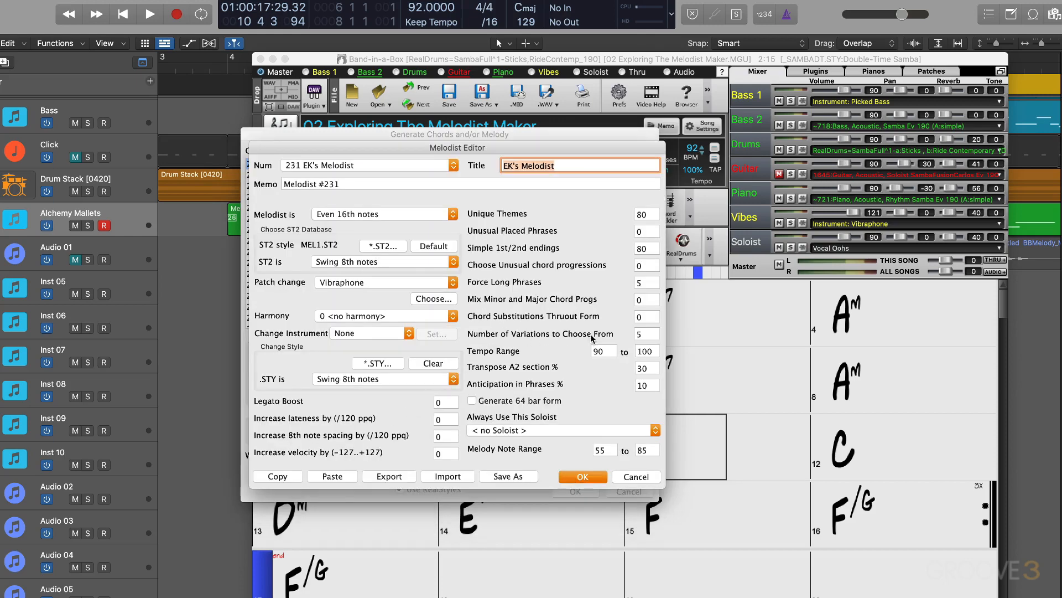
click(647, 334)
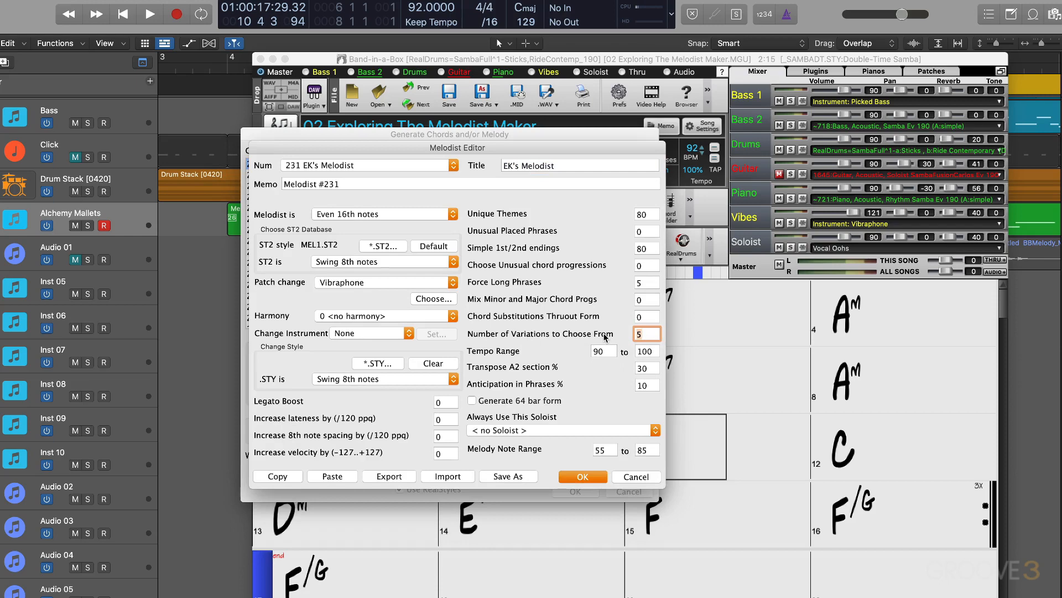
text(30)
click(598, 351)
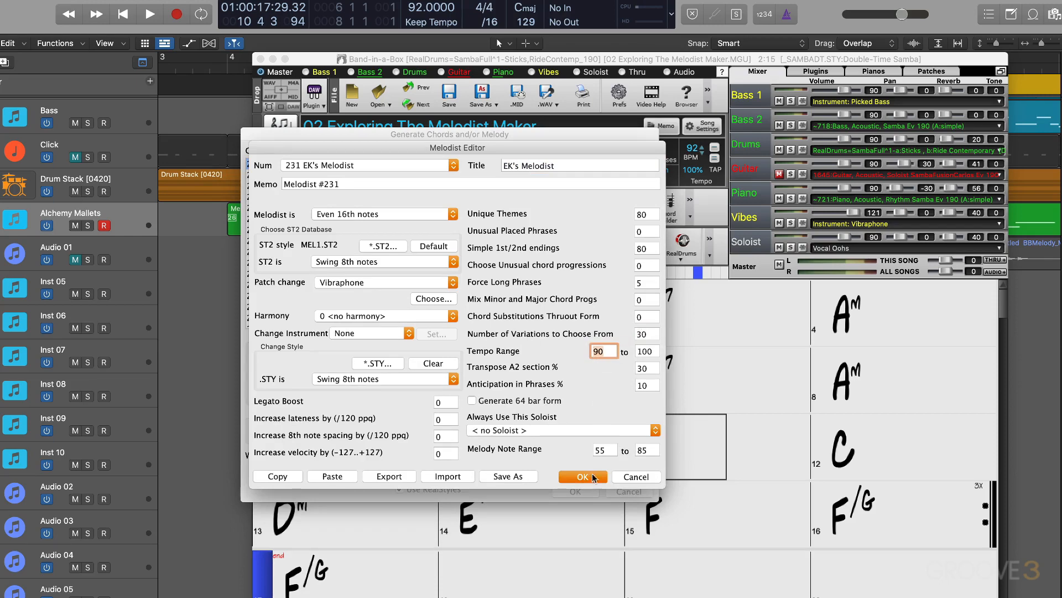
click(593, 477)
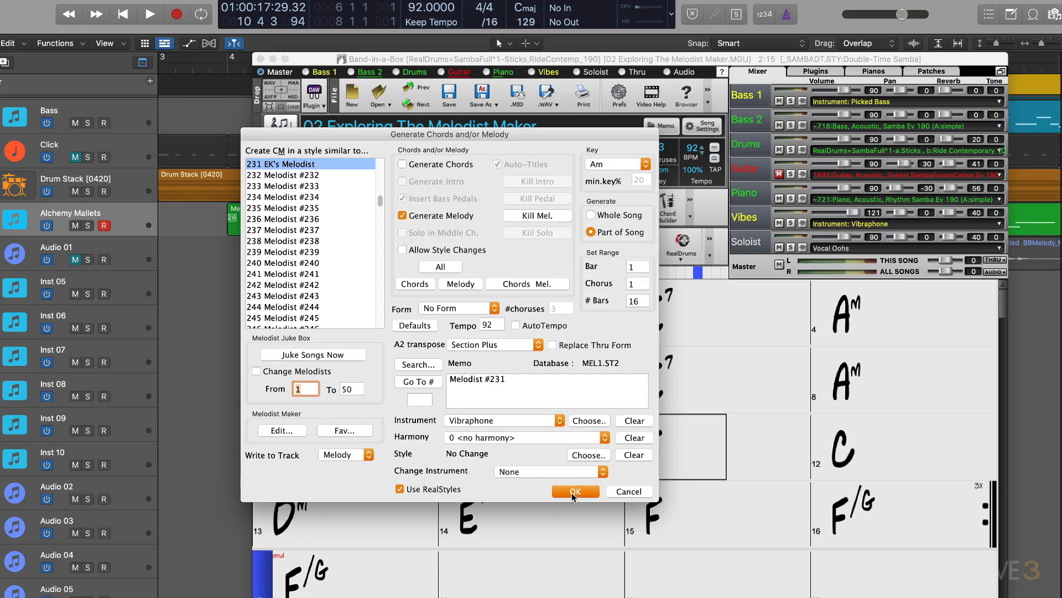
click(576, 493)
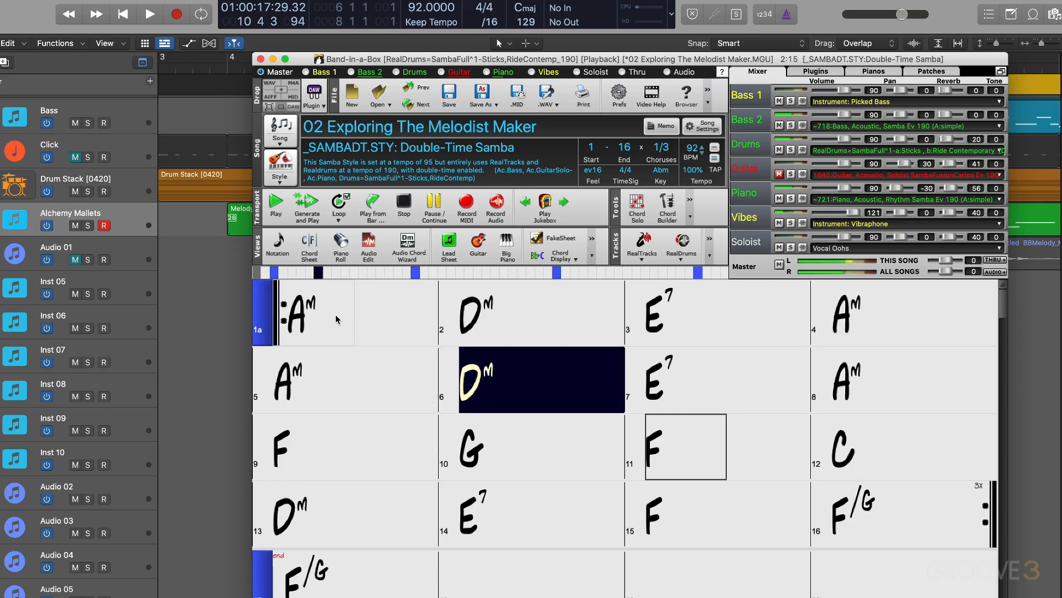
key(Escape)
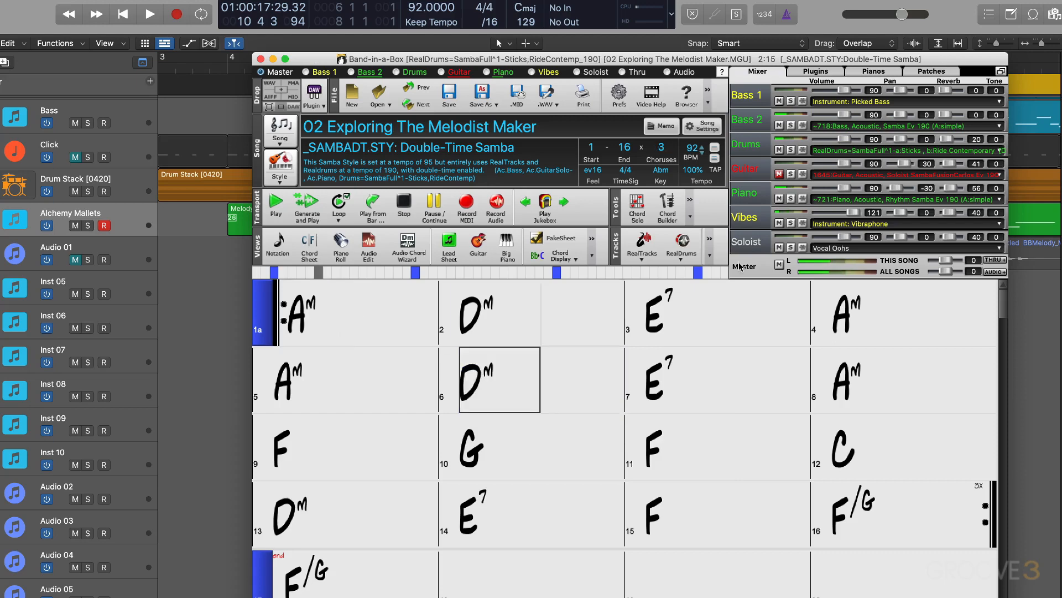
Set the custom melodist's Number of Variations to Choose From to 40 and save the melodist settings
click(710, 239)
click(764, 517)
click(284, 432)
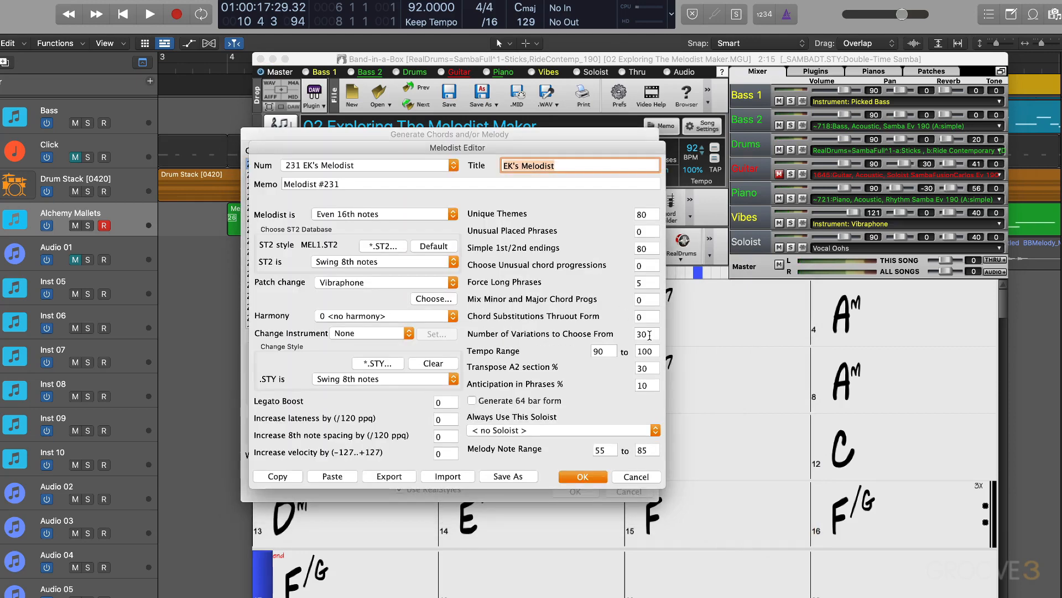
double_click(649, 335)
text(4)
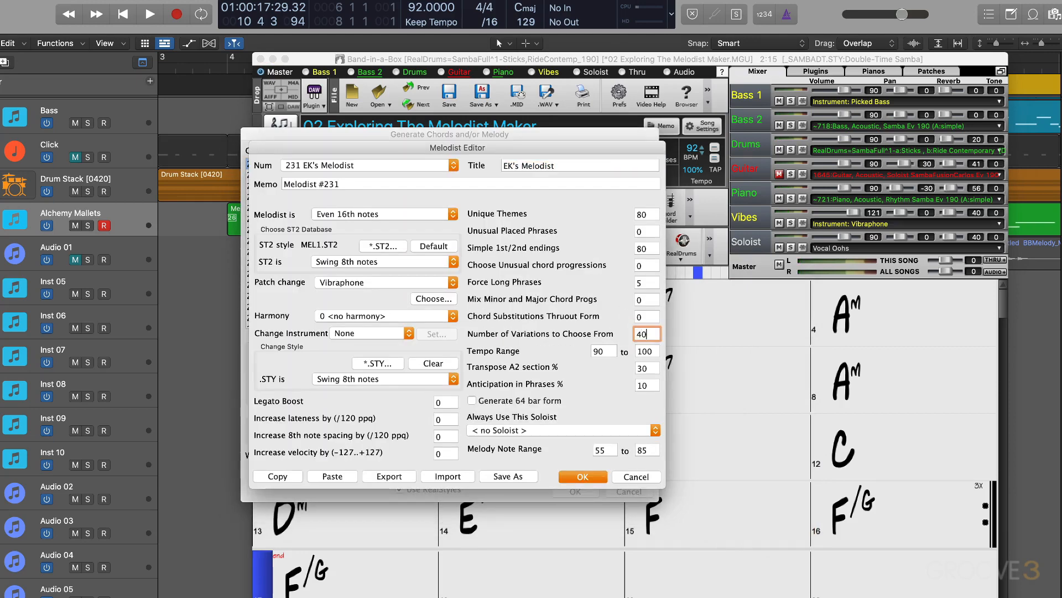
click(586, 477)
Erase the current melody, then generate a fresh one from the custom melodist and audition it
click(534, 217)
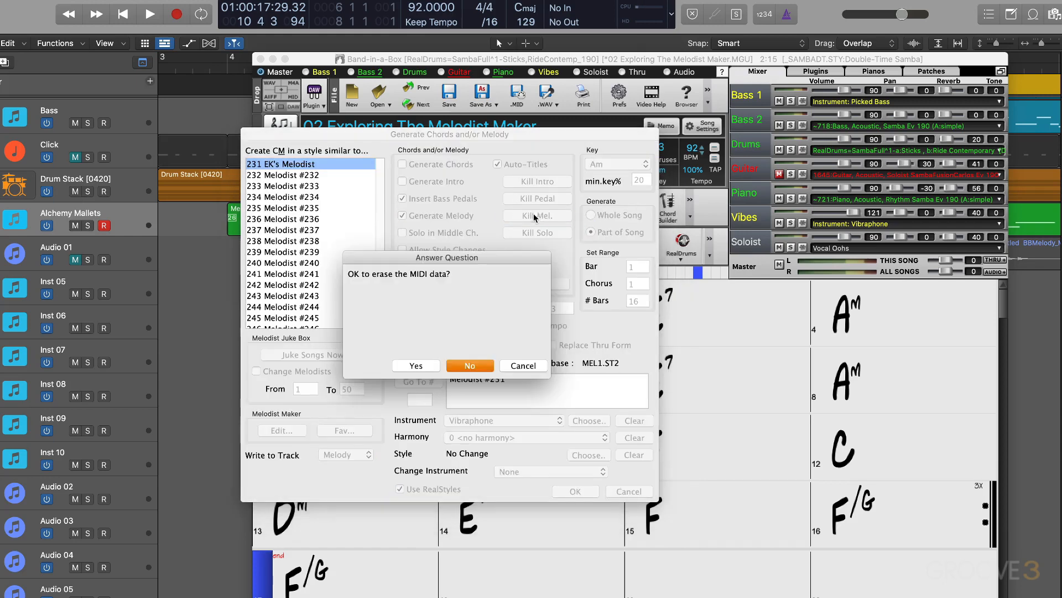
click(416, 366)
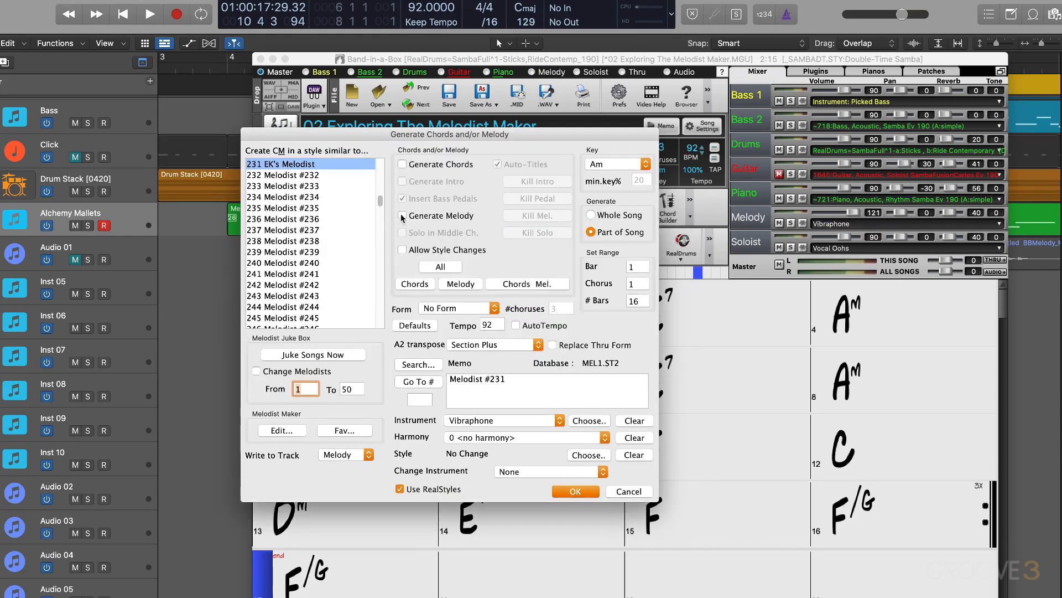
click(581, 492)
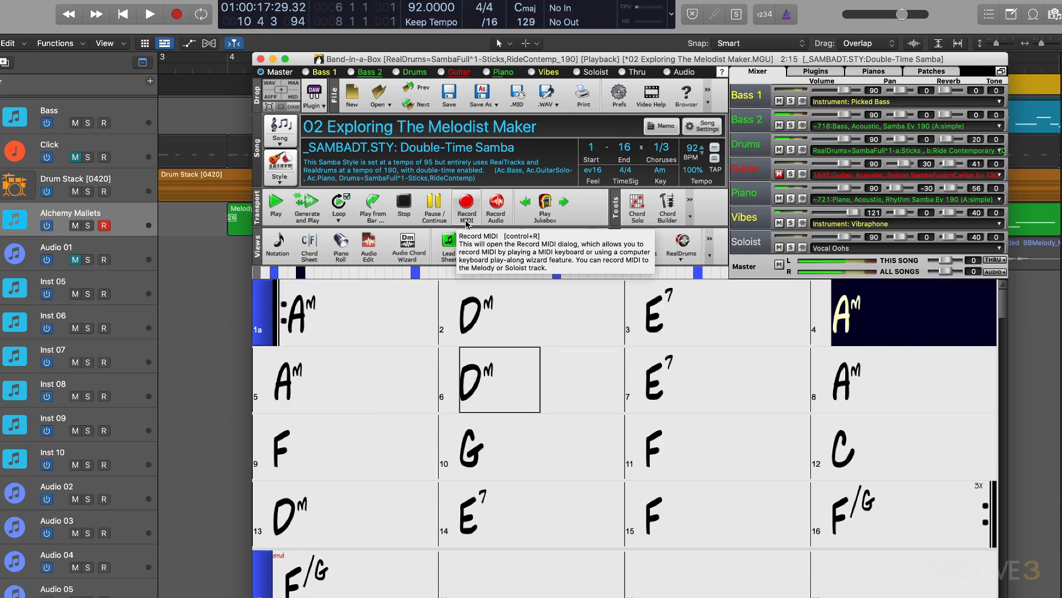
key(Escape)
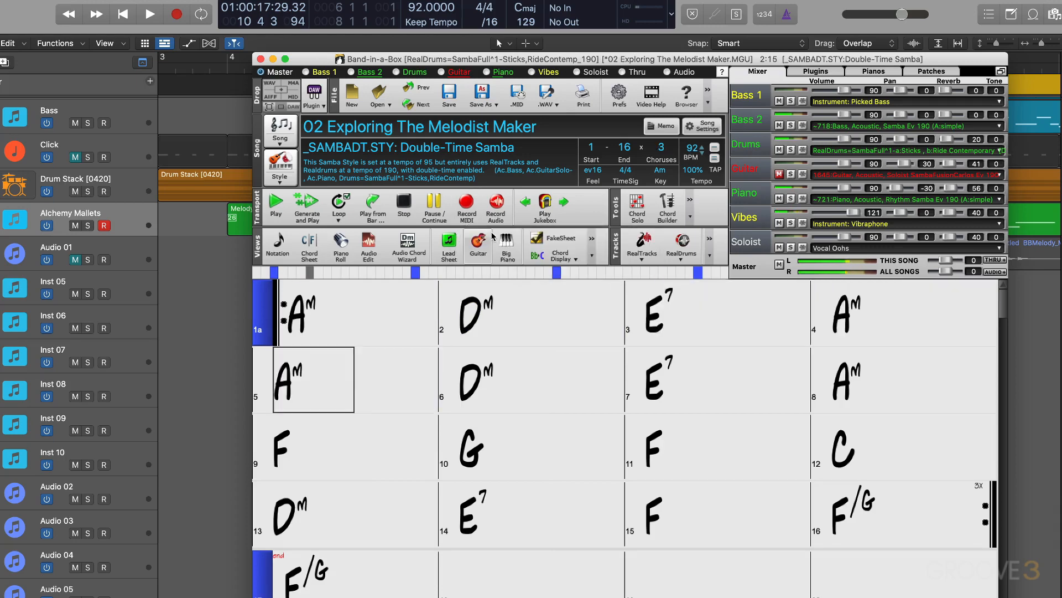
Change the song's style to No Cares Relaxed Modern Pop Rock and briefly play the song from bar 1
click(287, 158)
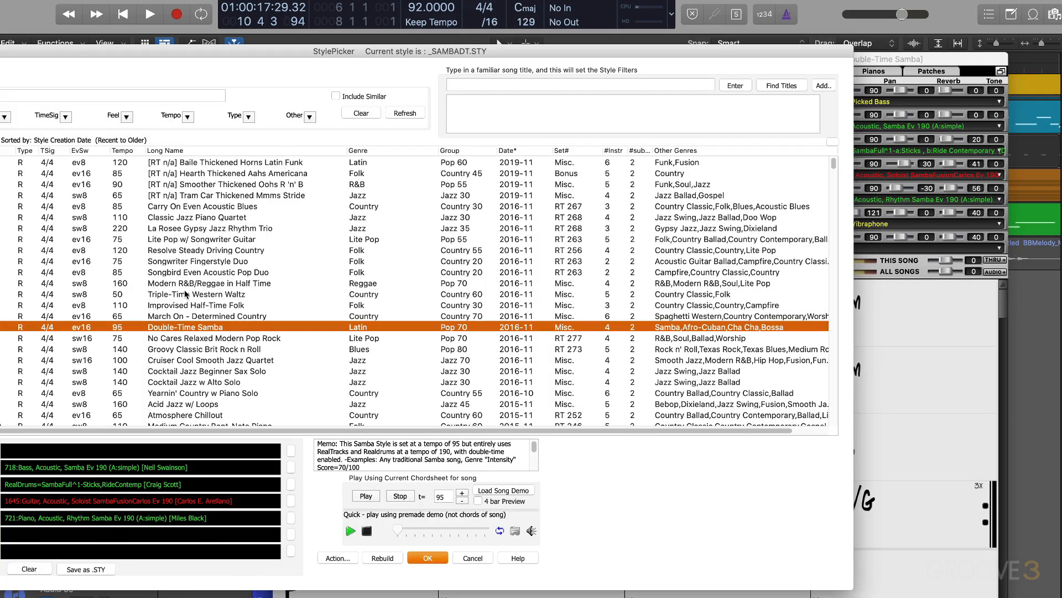
click(196, 339)
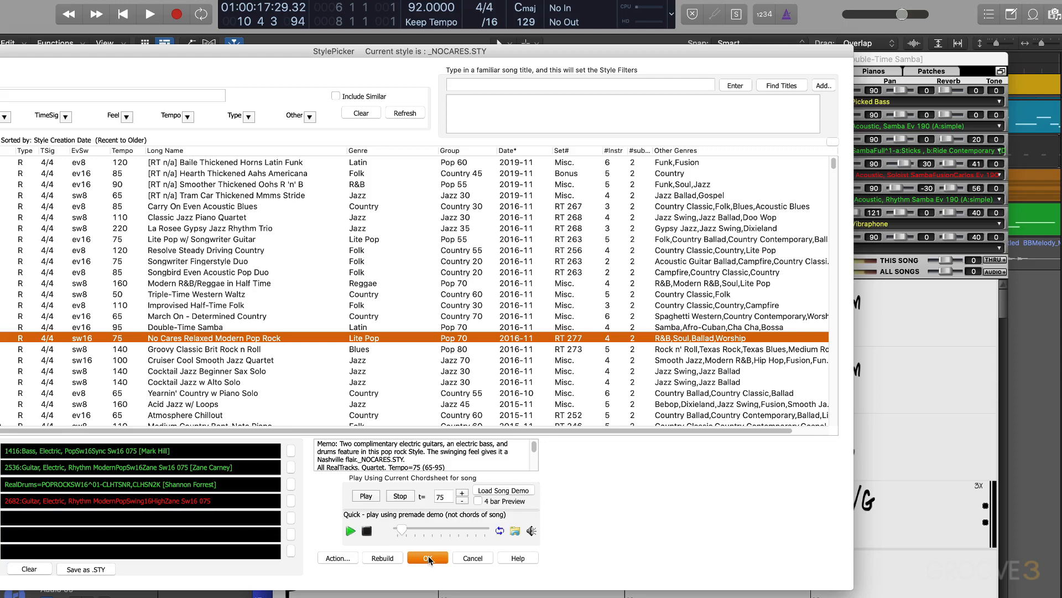
click(427, 558)
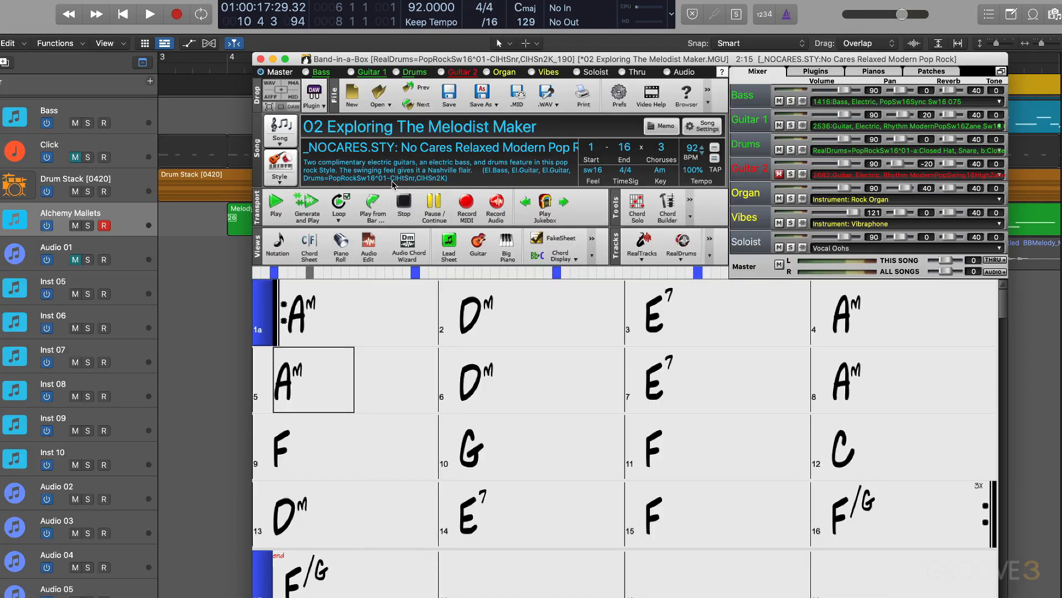
click(334, 300)
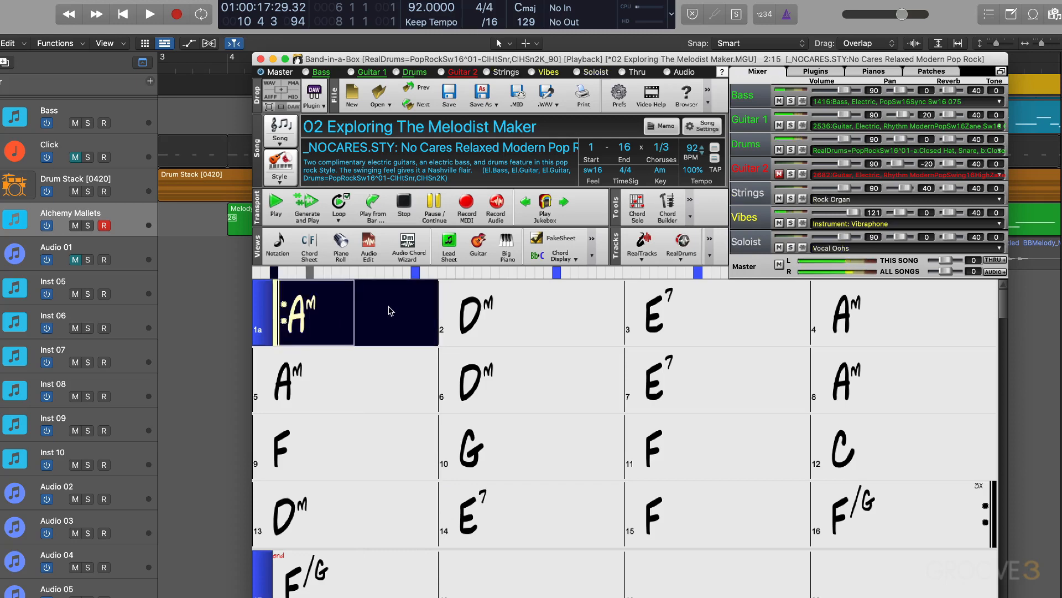
key(Escape)
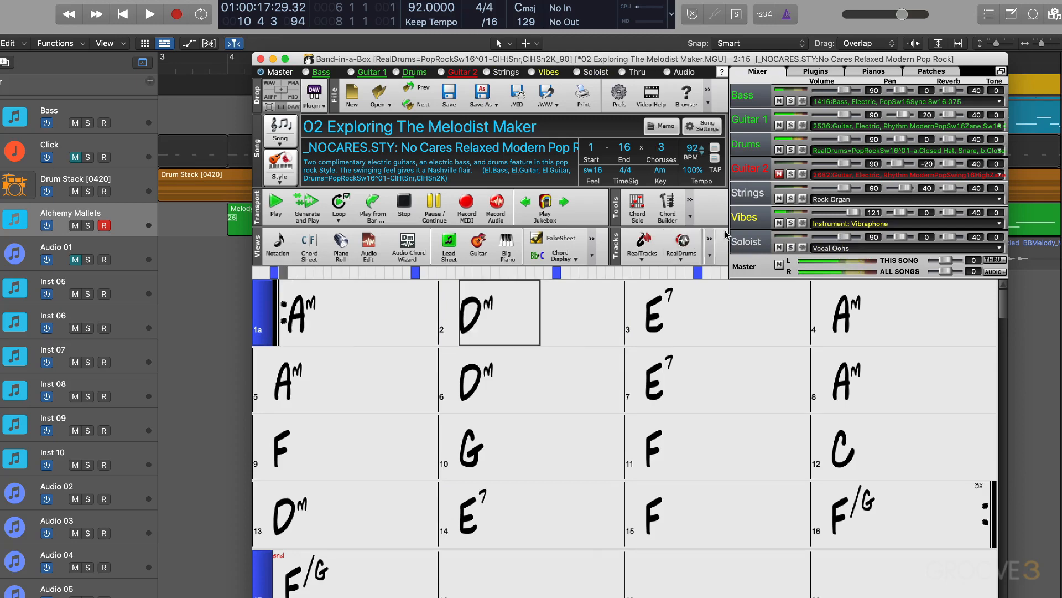
Erase the current melody and generate a new 16-bar vibraphone melody from the custom melodist over the pop rock style
click(708, 246)
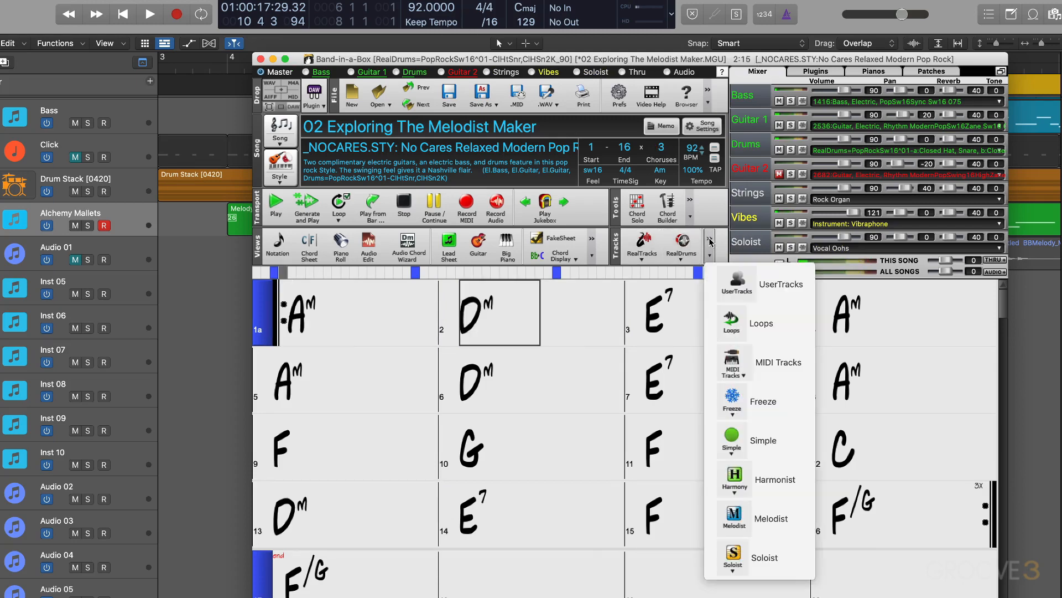
click(732, 519)
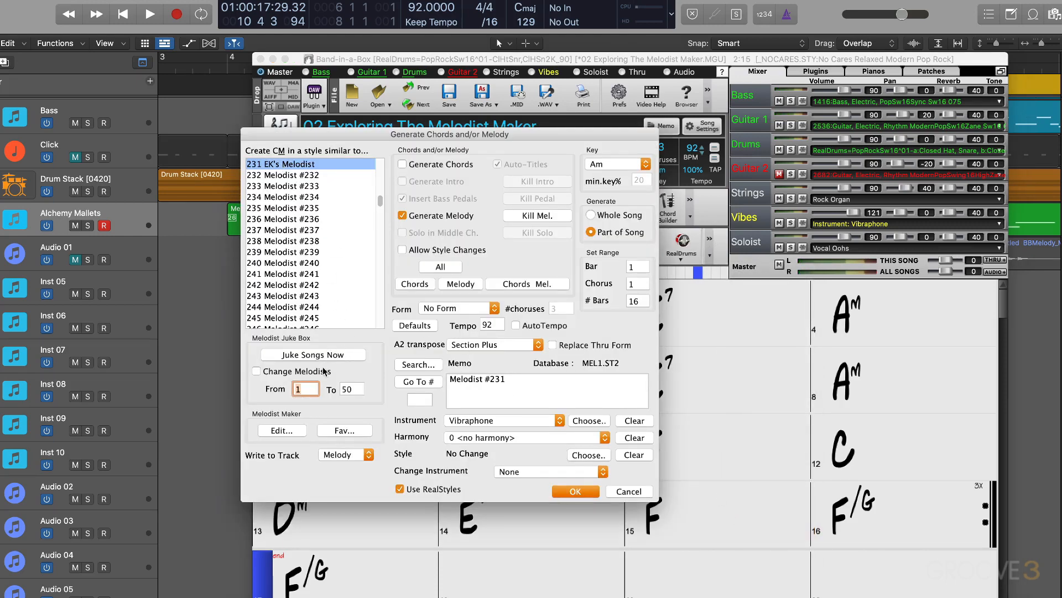
click(287, 431)
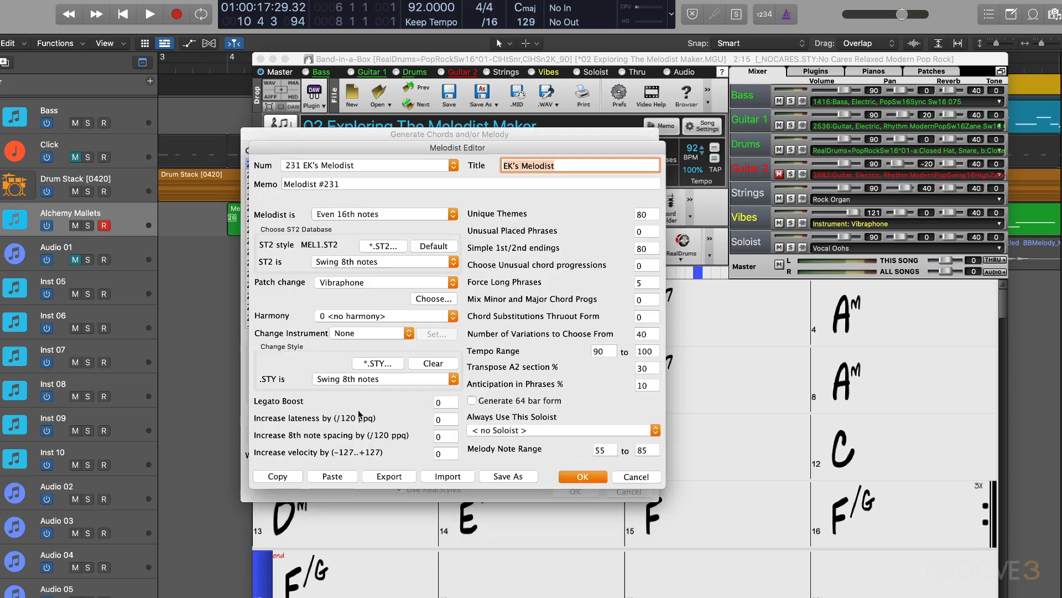
click(583, 476)
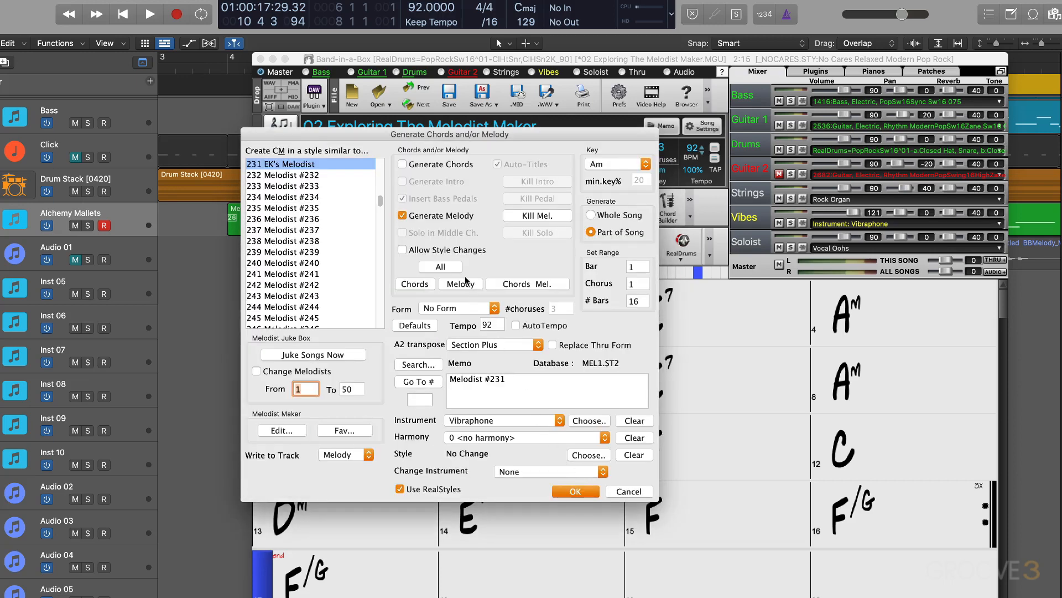
click(540, 218)
click(416, 366)
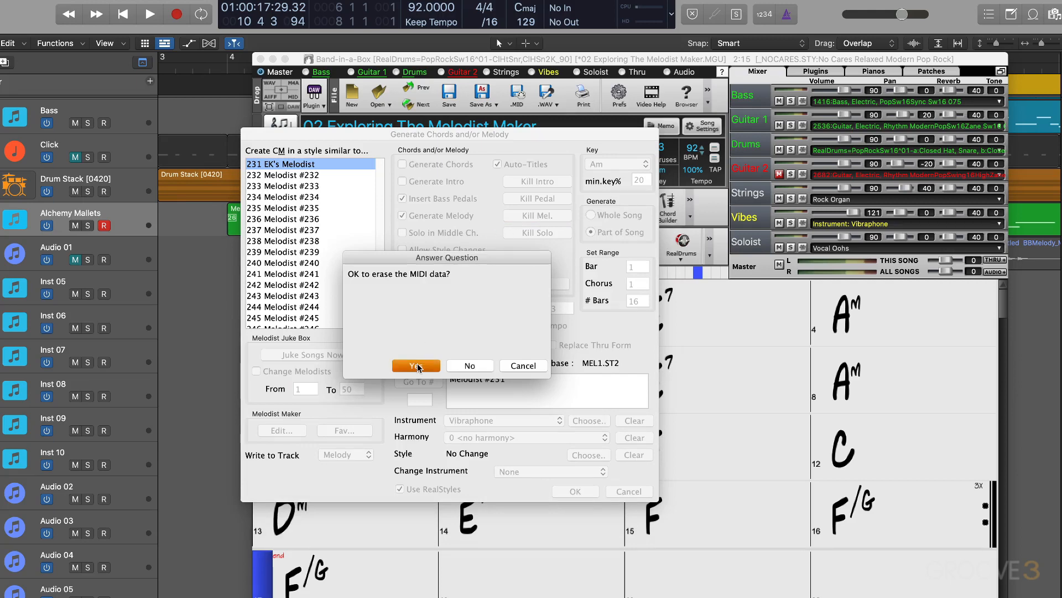
click(402, 216)
click(403, 216)
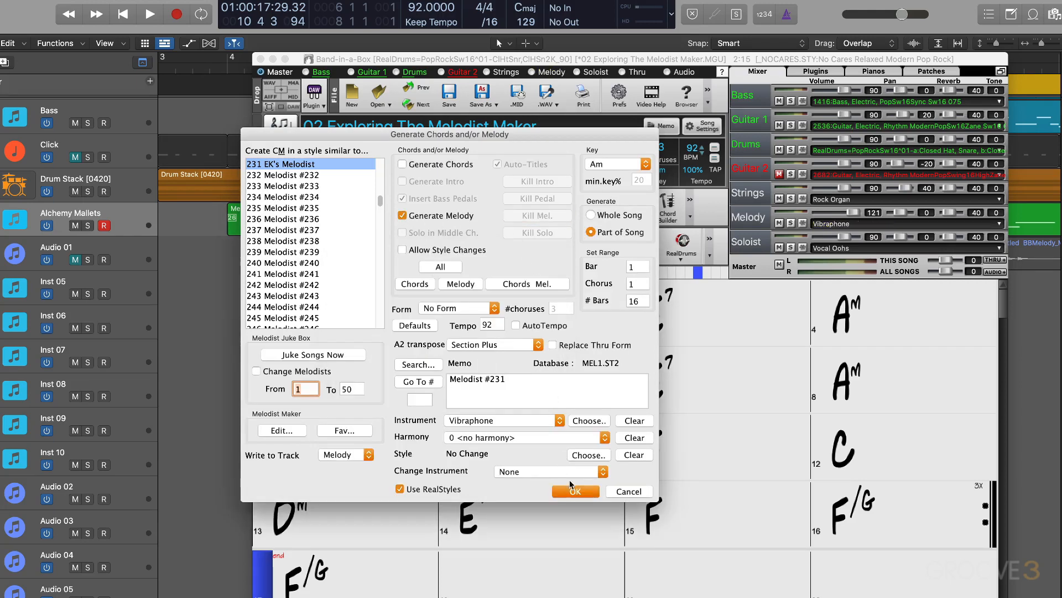
click(580, 495)
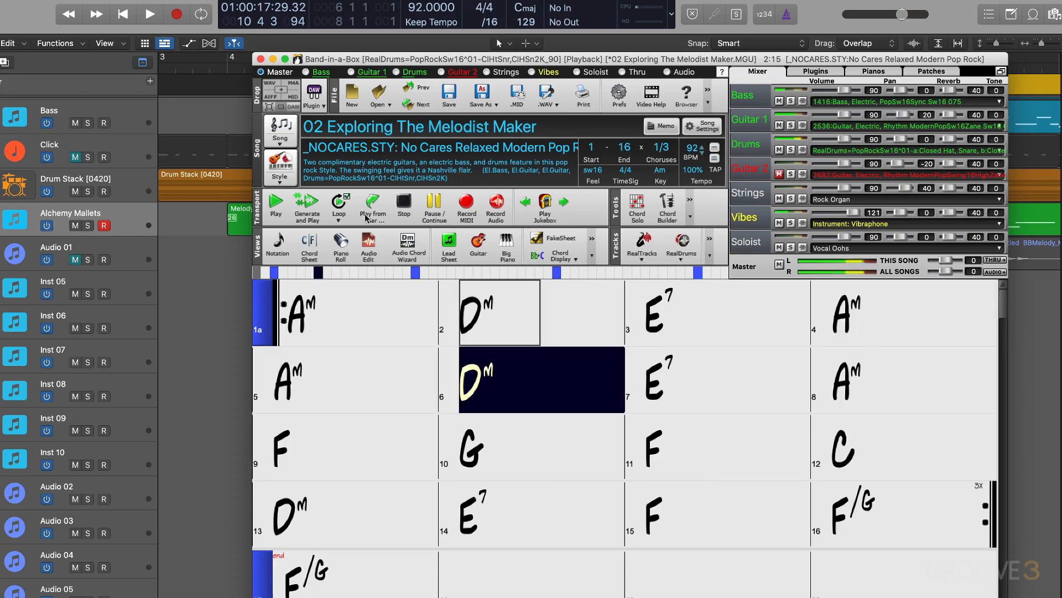
Solo the Vibes track to audition its melody, stop playback, and move the Band-in-a-Box window aside to uncover the Logic project
click(792, 223)
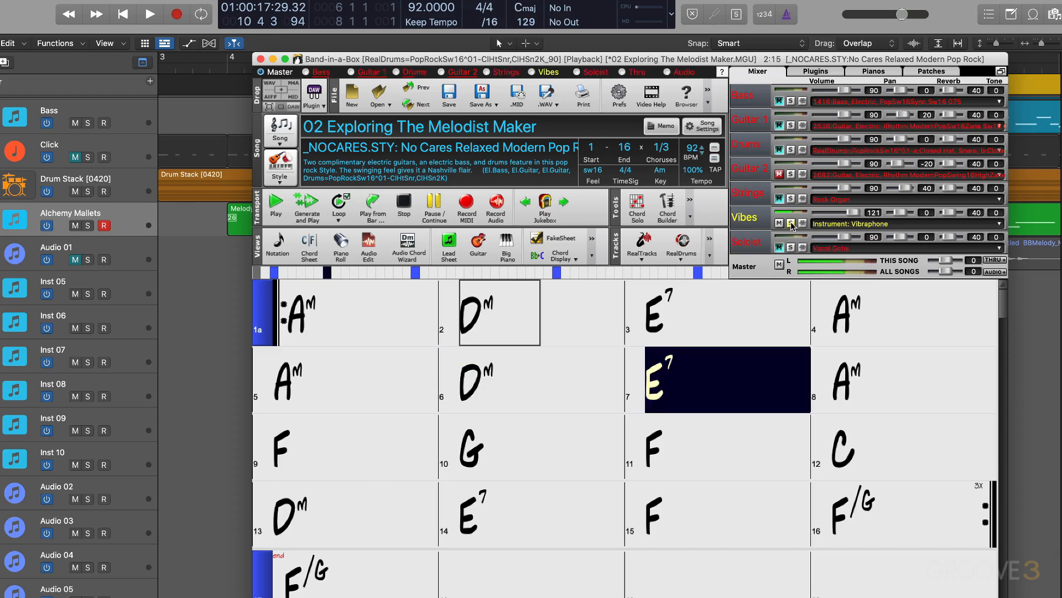
key(space)
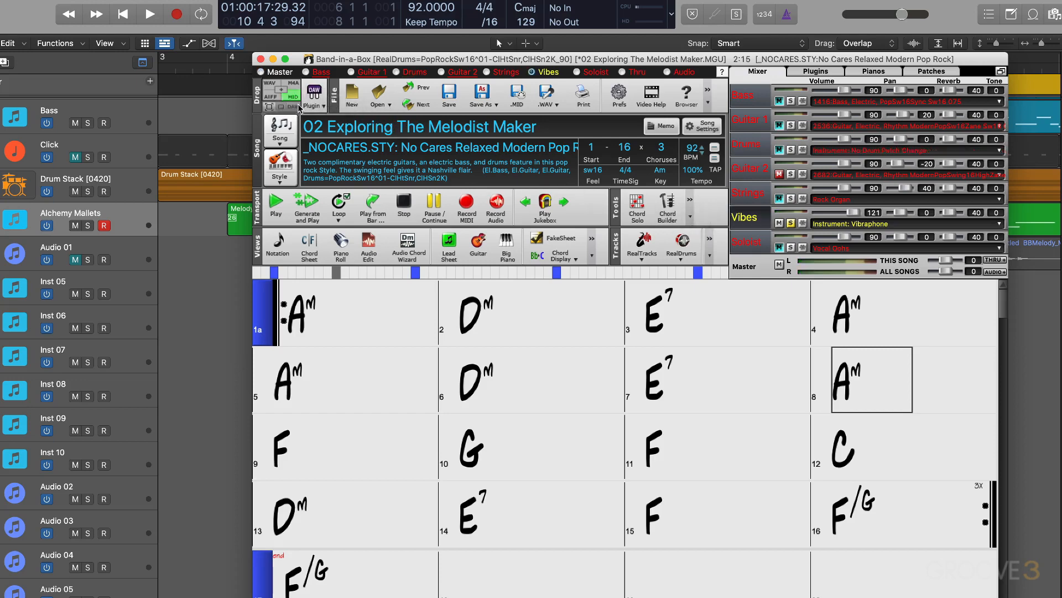
mouse_move(308, 59)
mouse_down()
mouse_move(490, 78)
mouse_move(517, 113)
mouse_up()
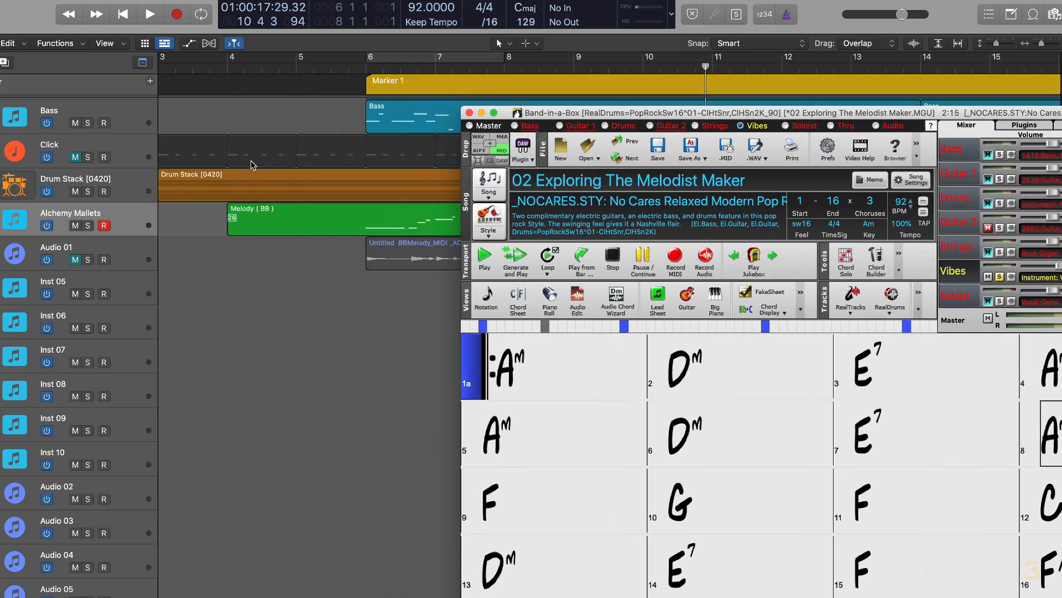
In Logic Pro, duplicate the Alchemy Mallets track, turn off the original, and place the duplicate below Audio 01
click(115, 215)
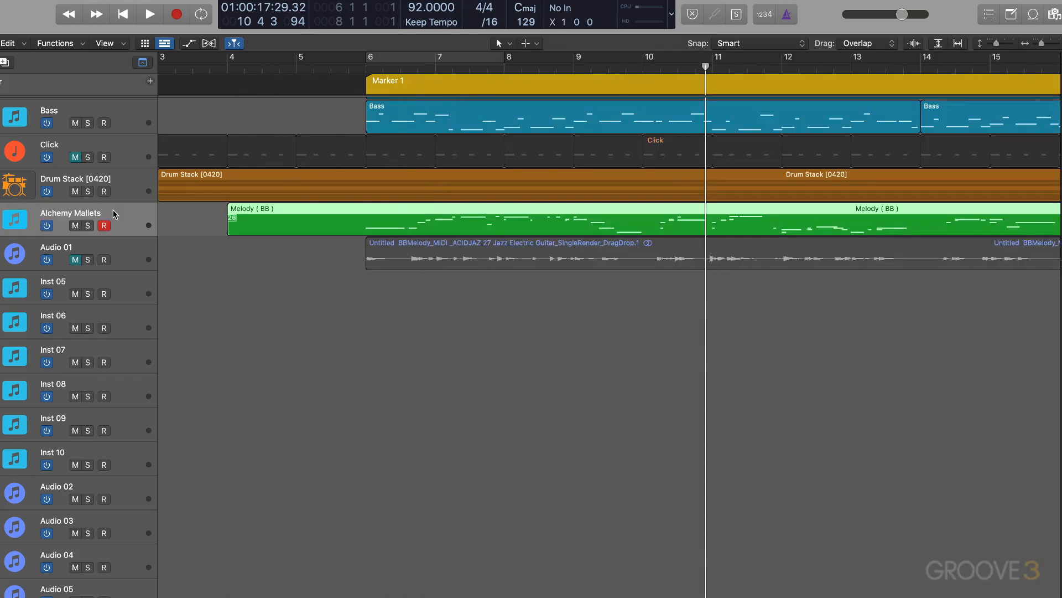
key(super+d)
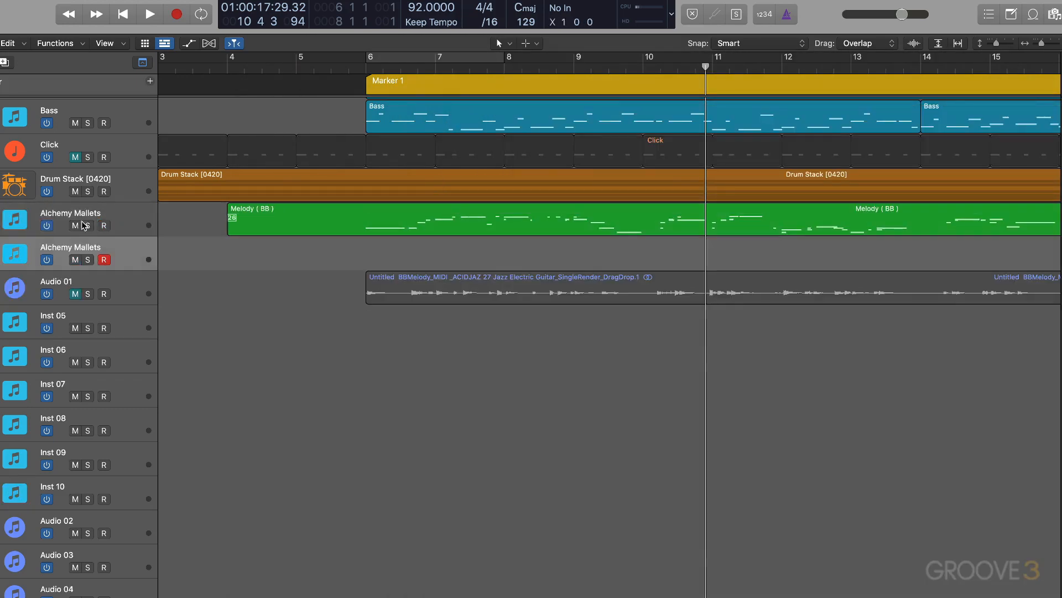
click(47, 225)
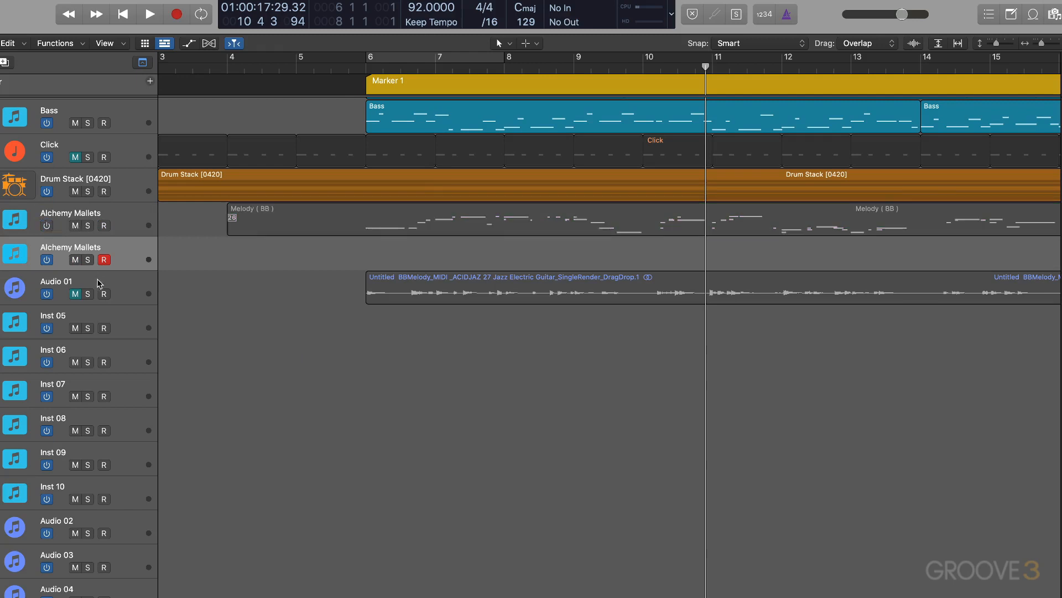
mouse_move(123, 278)
mouse_down()
mouse_move(121, 255)
mouse_move(121, 270)
mouse_up()
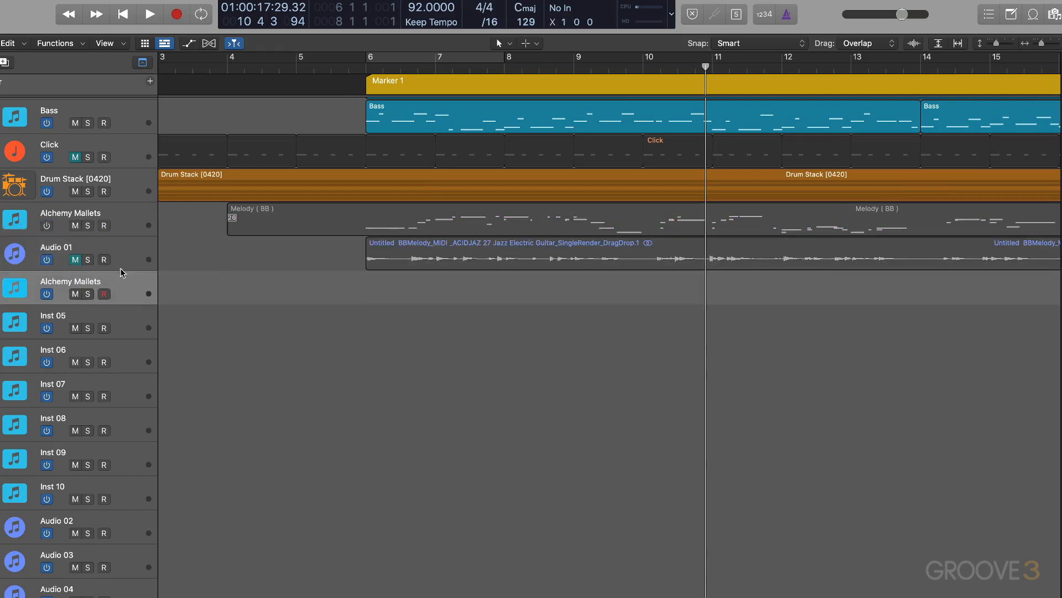
Switch to Band-in-a-Box and transfer the soloed vibes melody as MIDI onto the duplicated Alchemy Mallets track in Logic at bar 4
key(space)
key(super+Tab)
key(super+Tab)
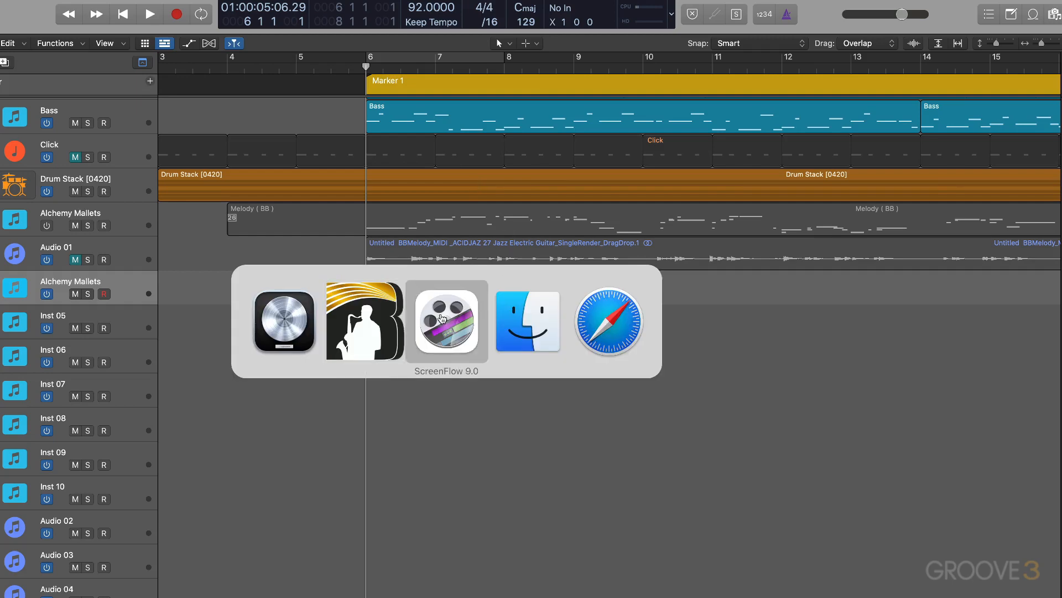
key(super+shift+Tab)
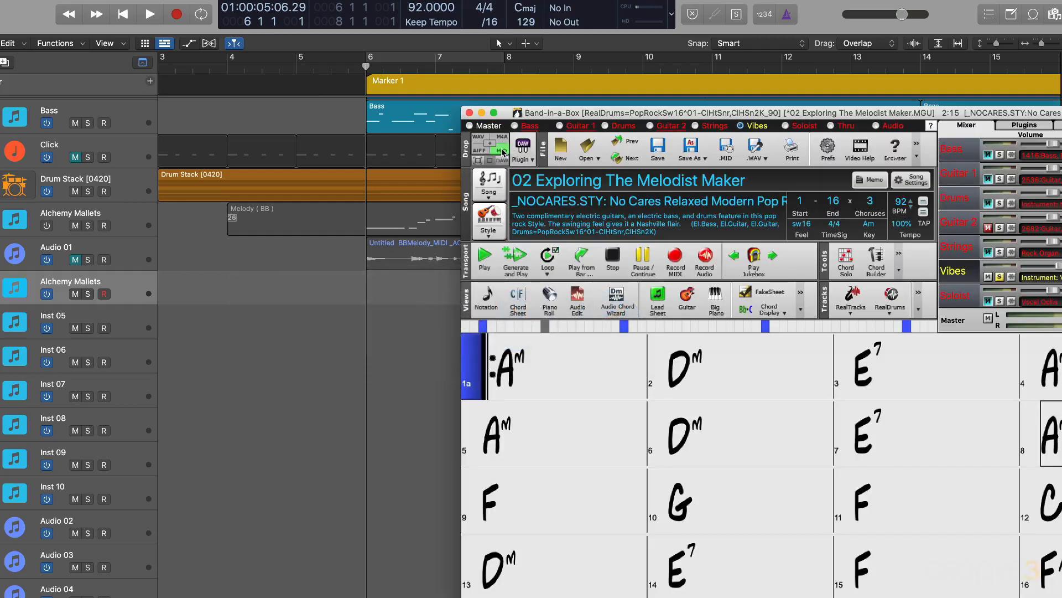
drag(502, 151, 229, 282)
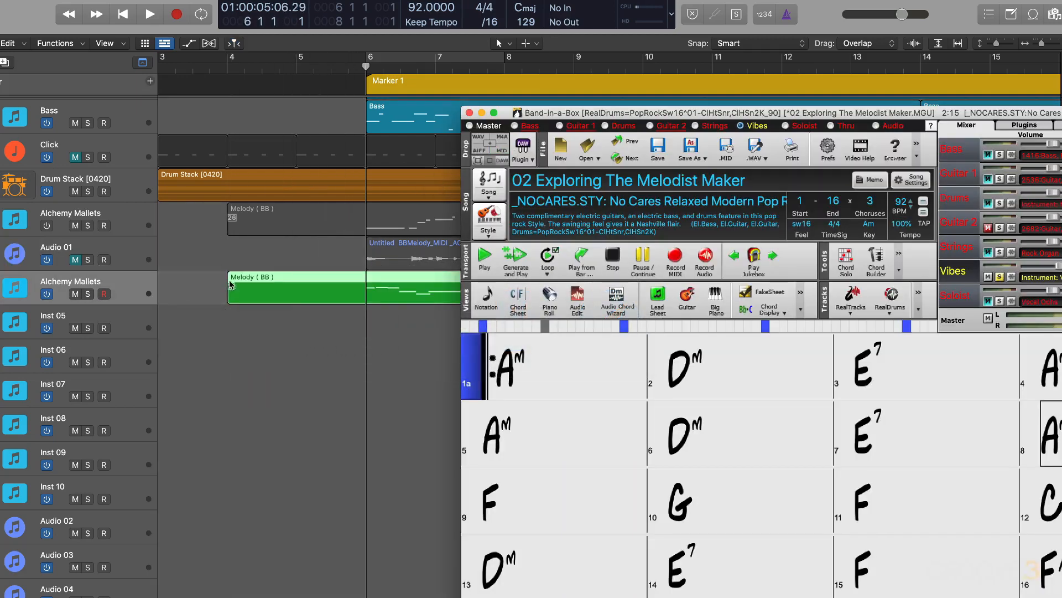
click(332, 119)
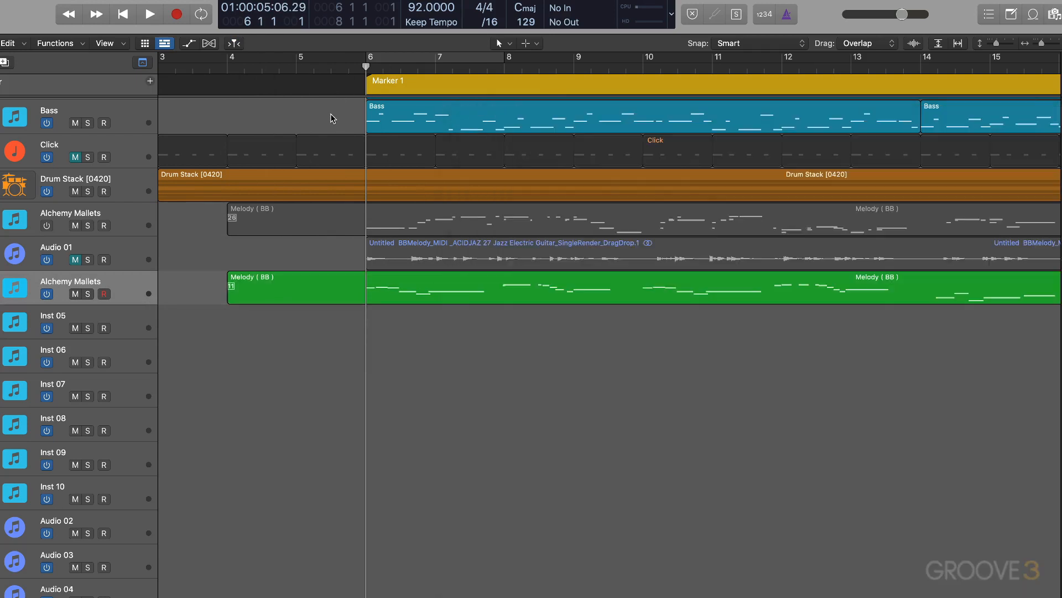
Play the arrangement from bar 6 and show the newly imported melody region in the Score editor
click(354, 70)
key(space)
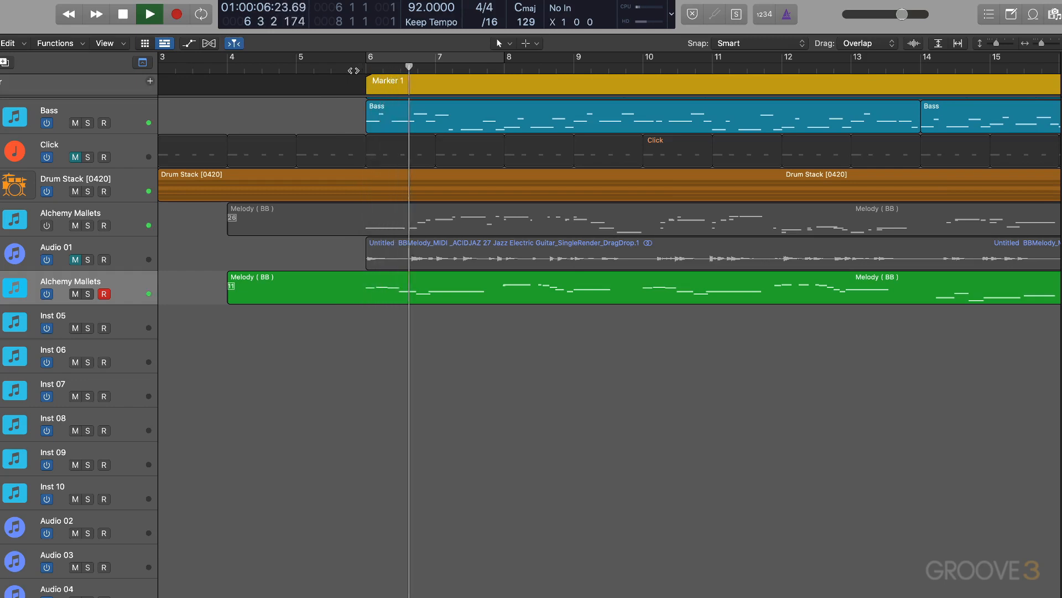
click(402, 286)
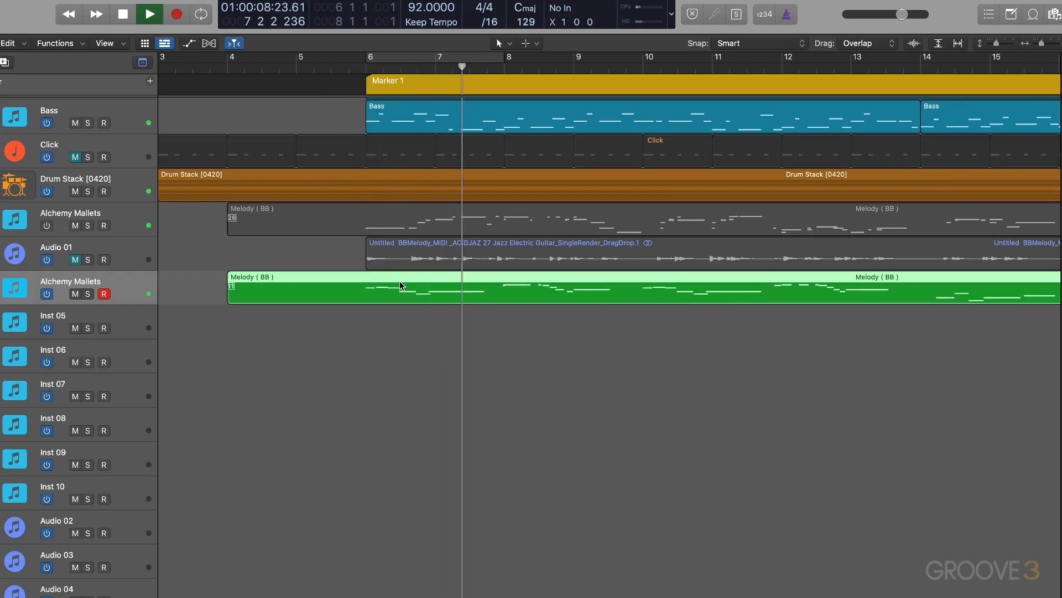
key(n)
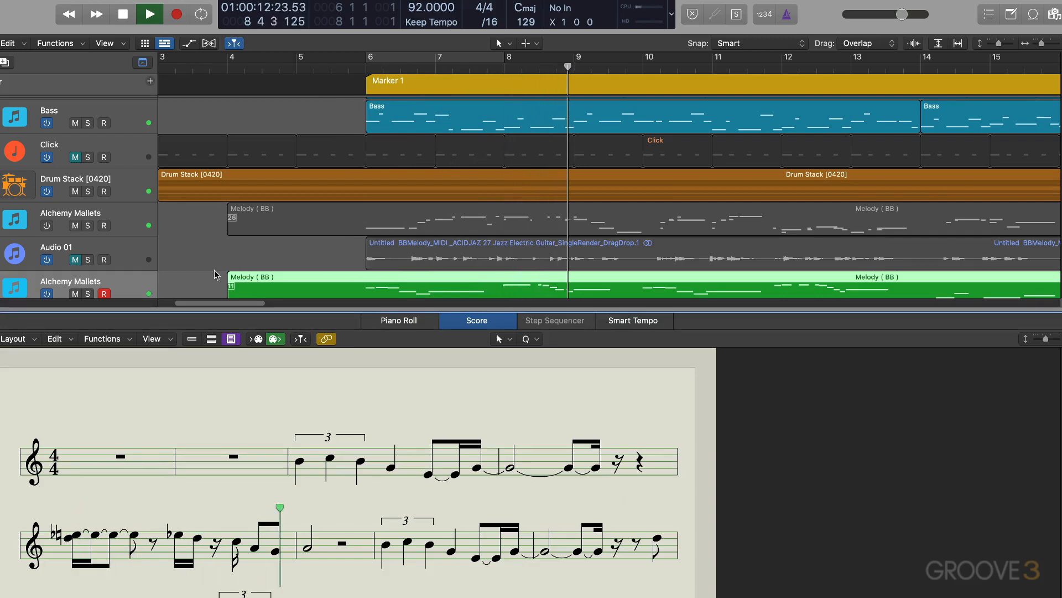
Try different quantize settings on the imported melody region while it plays
drag(222, 279, 240, 286)
click(1, 127)
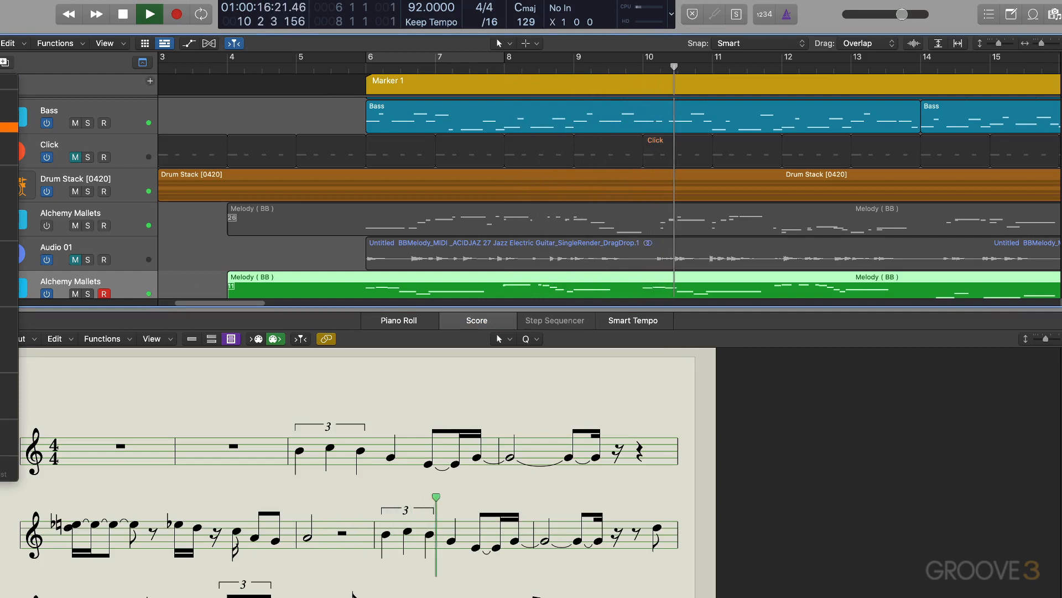
click(4, 127)
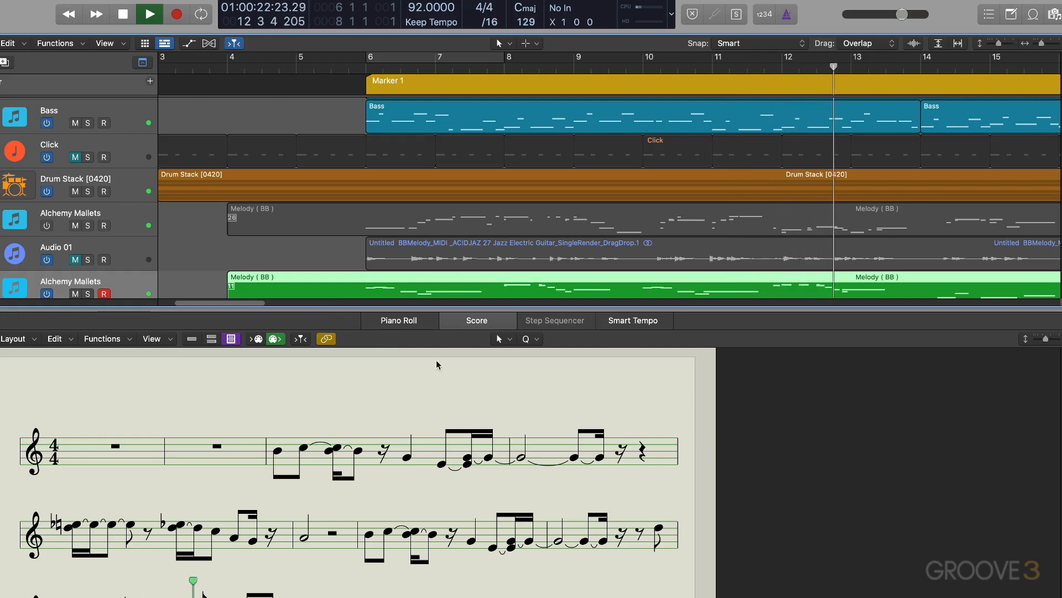
click(1, 81)
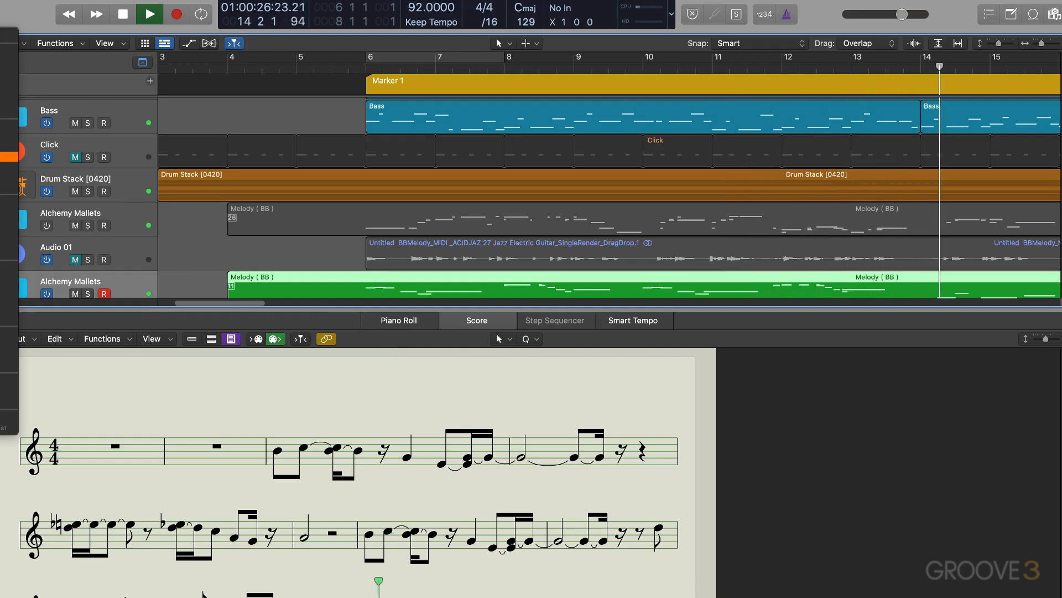
click(6, 274)
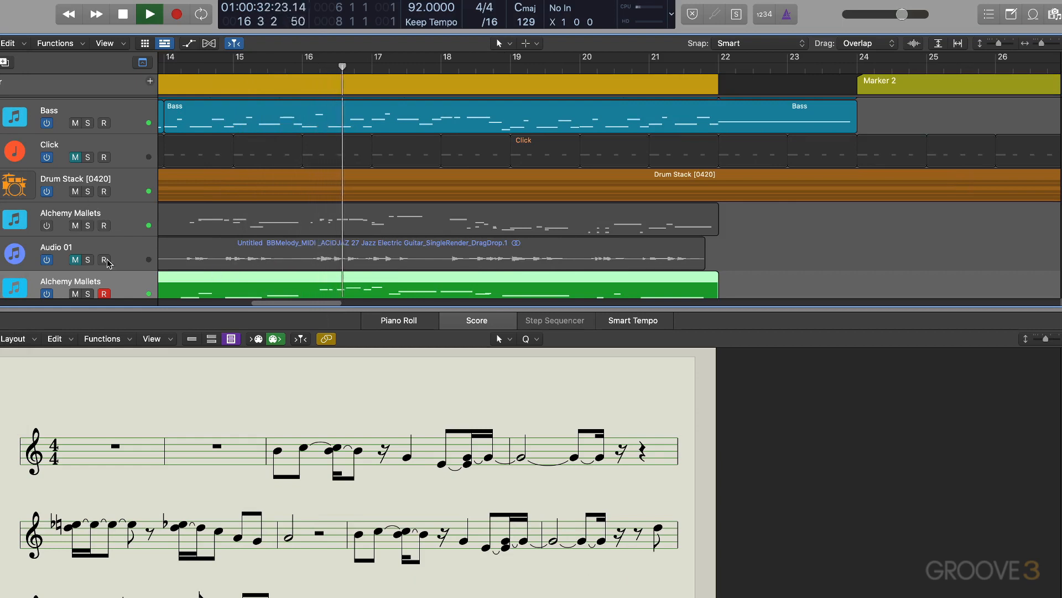
Follow the rest of the melody's notation in the Score editor, close the editor and stop playback
click(457, 321)
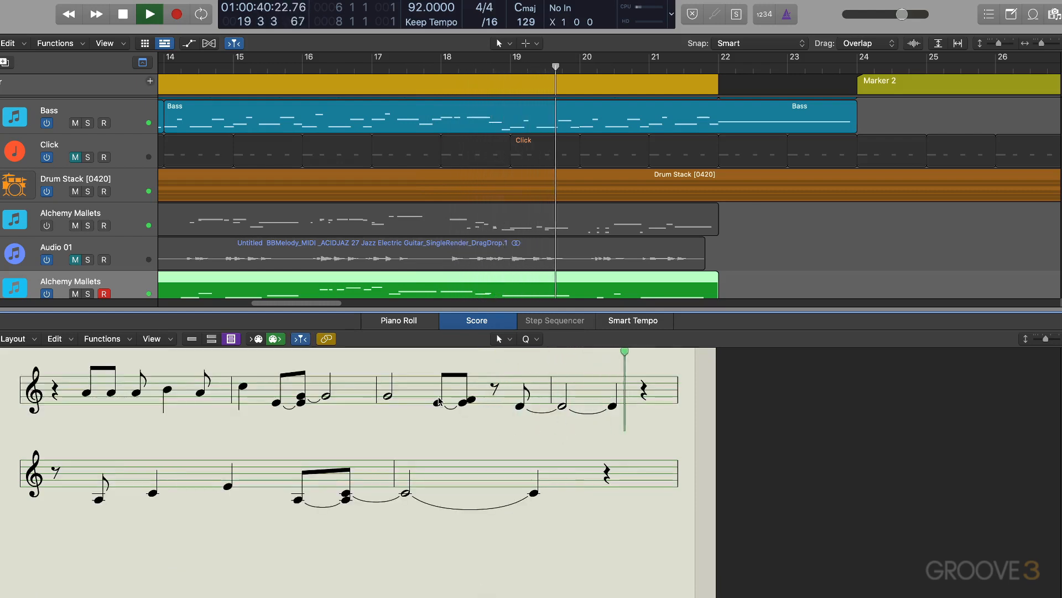
key(e)
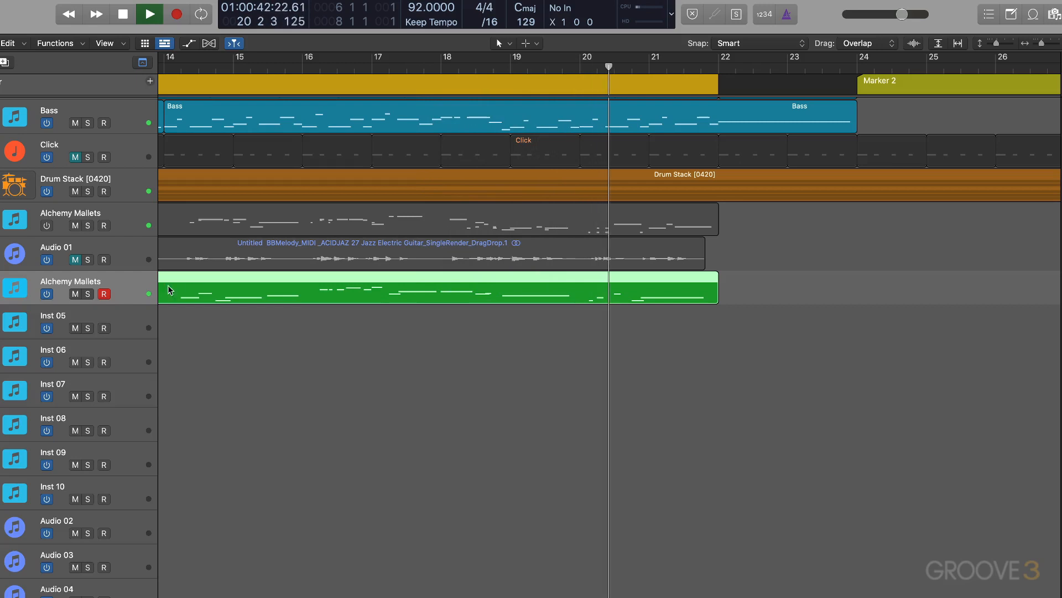
key(space)
Turn off the second Alchemy Mallets track and create a new software instrument track below it
scroll(168, 285, left, 10)
scroll(167, 285, left, 8)
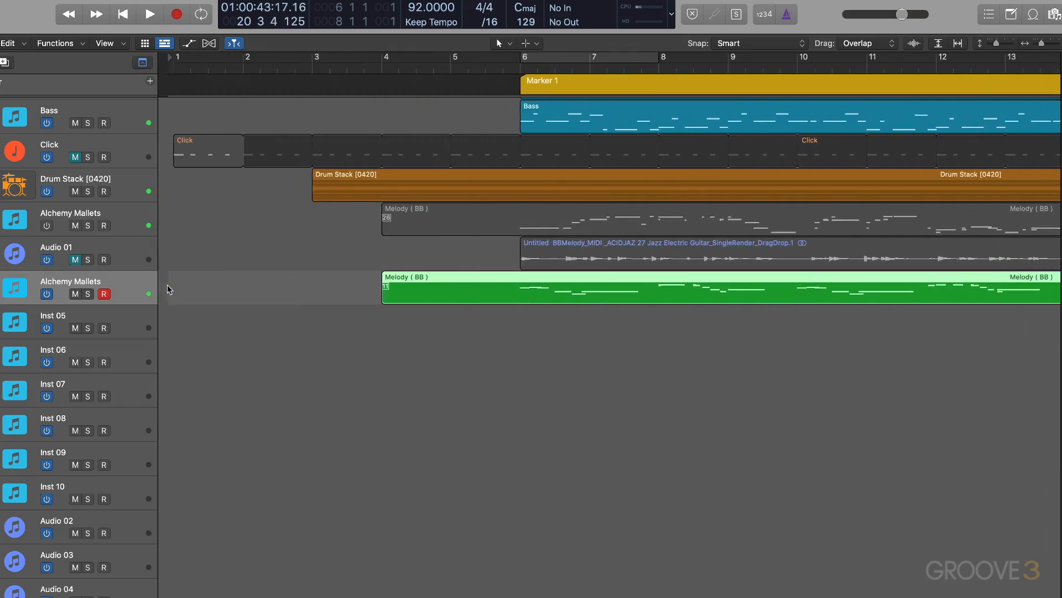
click(47, 293)
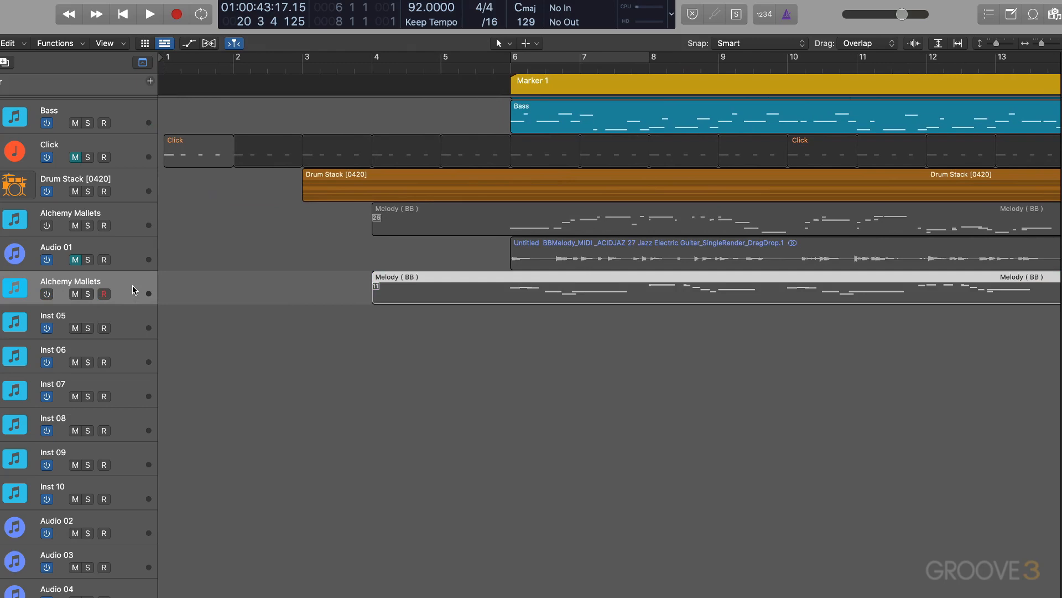
key(alt+super+s)
Switch to Band-in-a-Box, clear the Vibes solo and change the song's style to Cruiser Cool Smooth Jazz Quartet
key(super+Tab)
key(super+Tab)
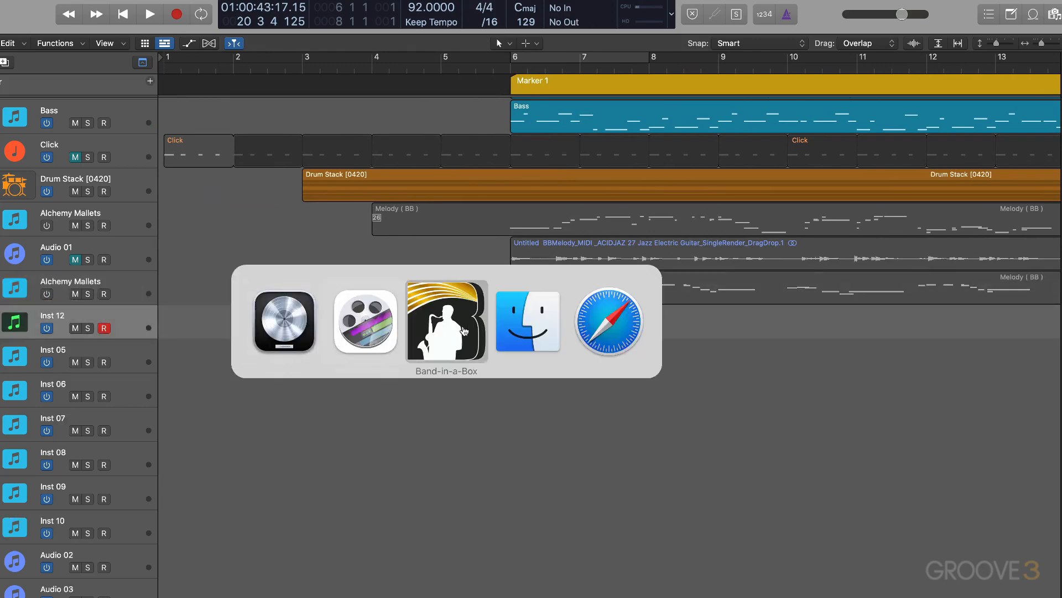
double_click(765, 155)
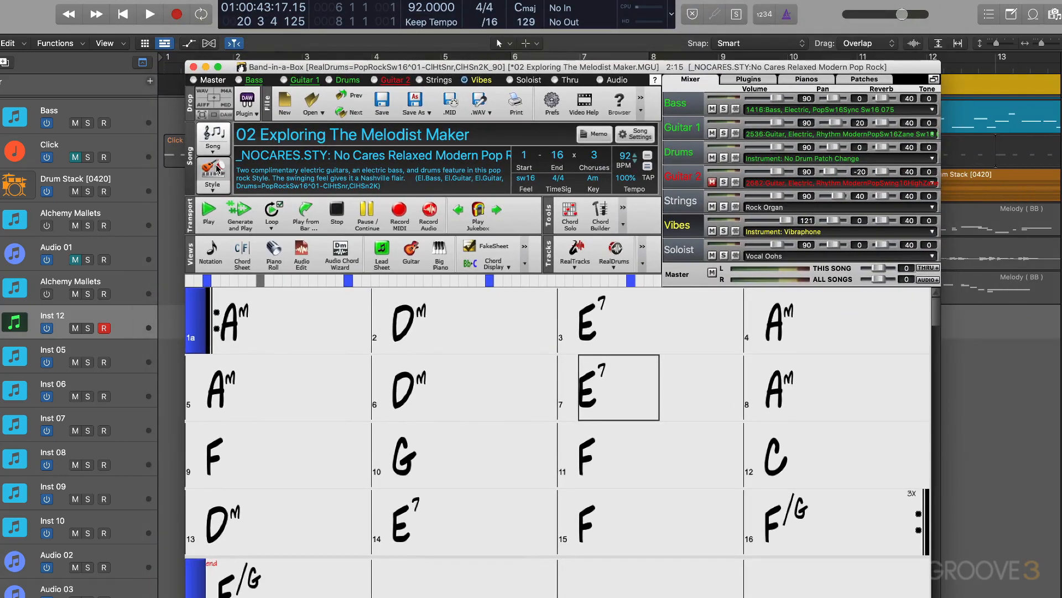
click(216, 166)
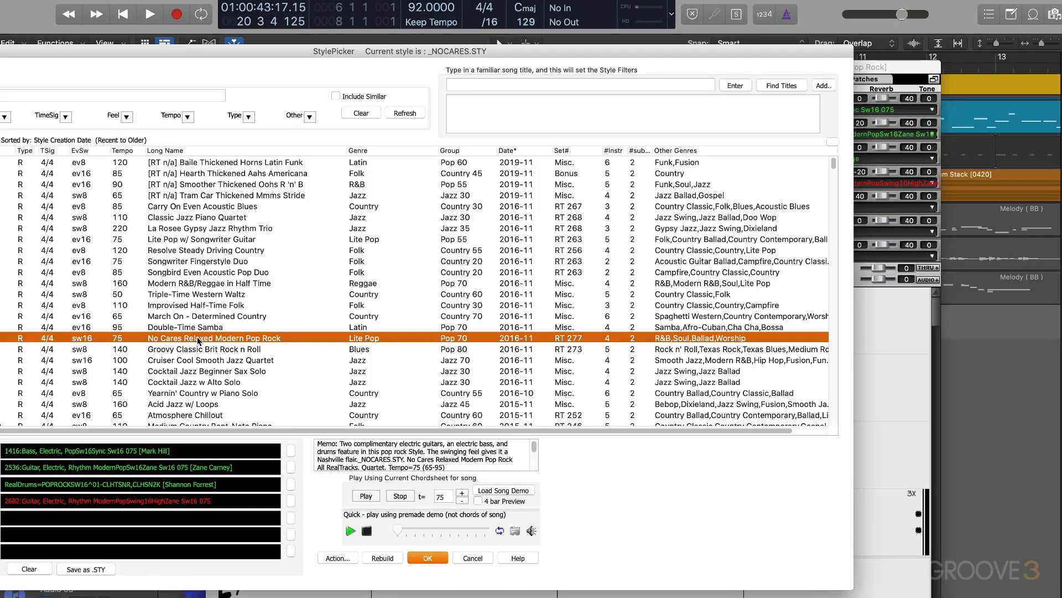
click(203, 360)
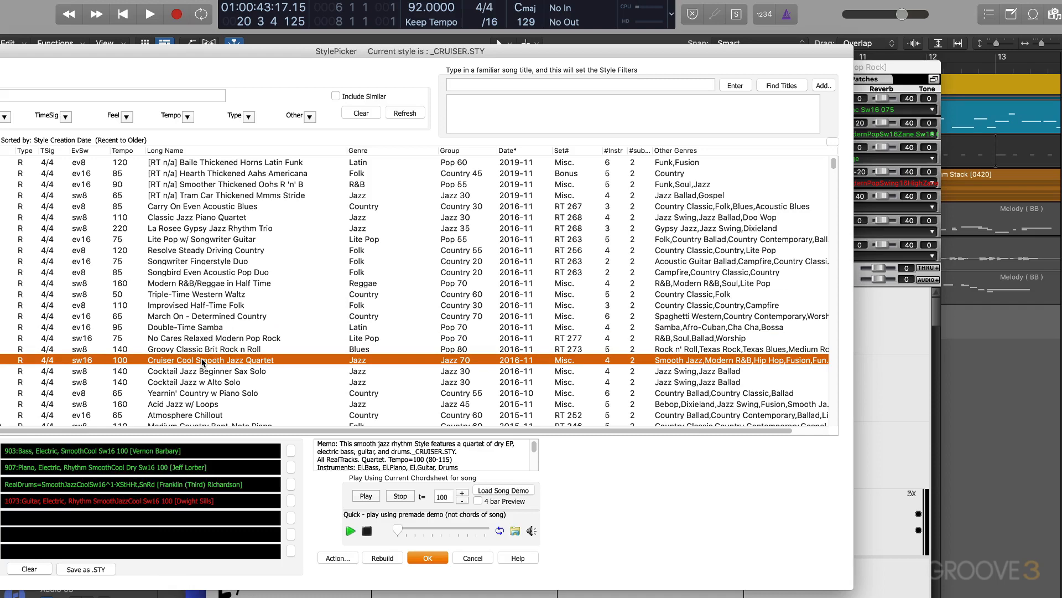
click(432, 557)
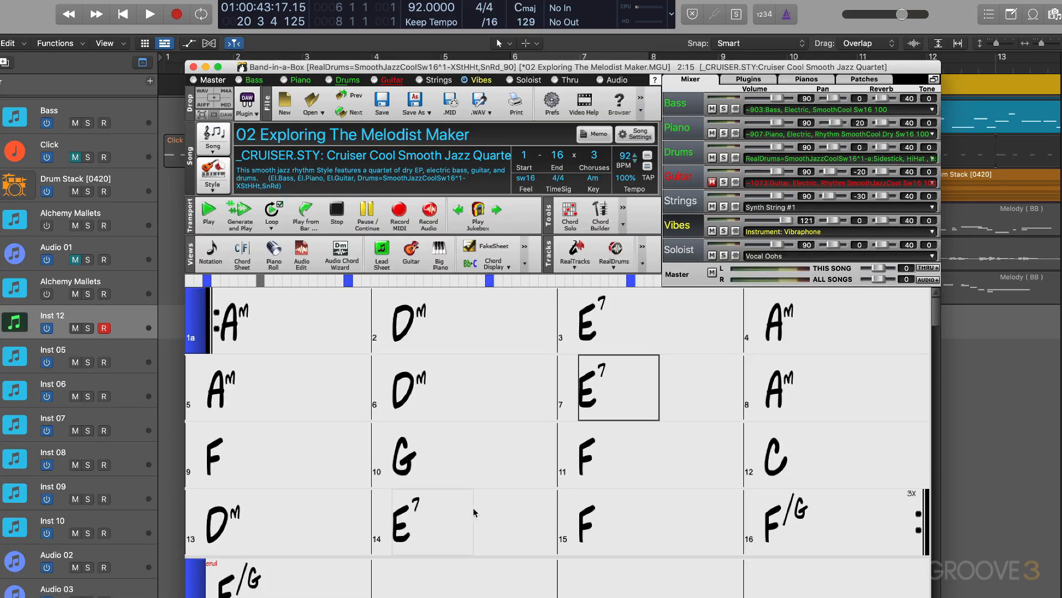
Erase the existing melody, generate a new 16-bar vibraphone melody from the custom melodist over the smooth jazz style, and audition it
click(643, 249)
click(696, 524)
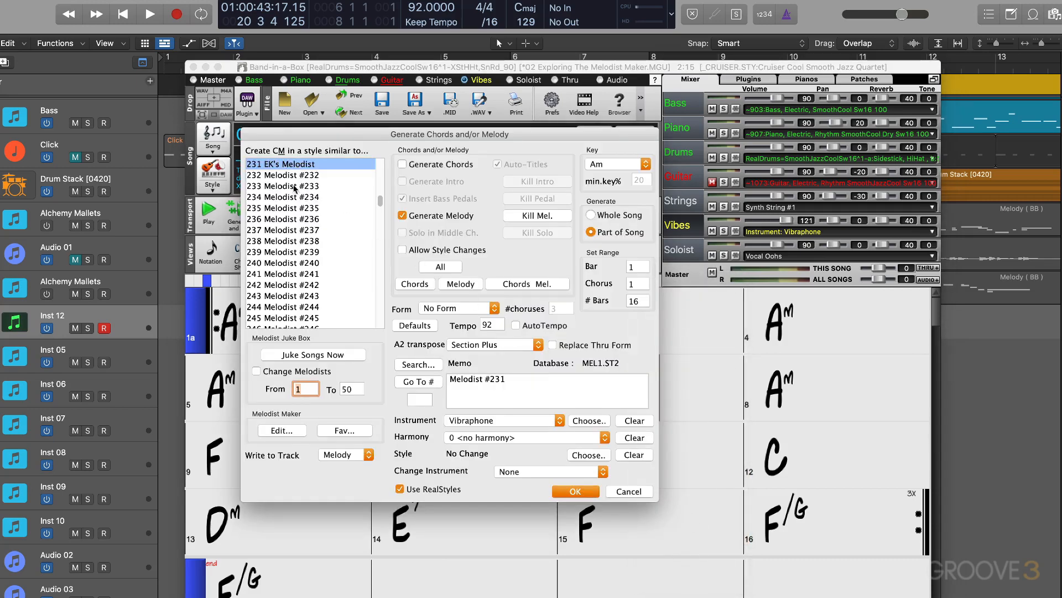
click(543, 216)
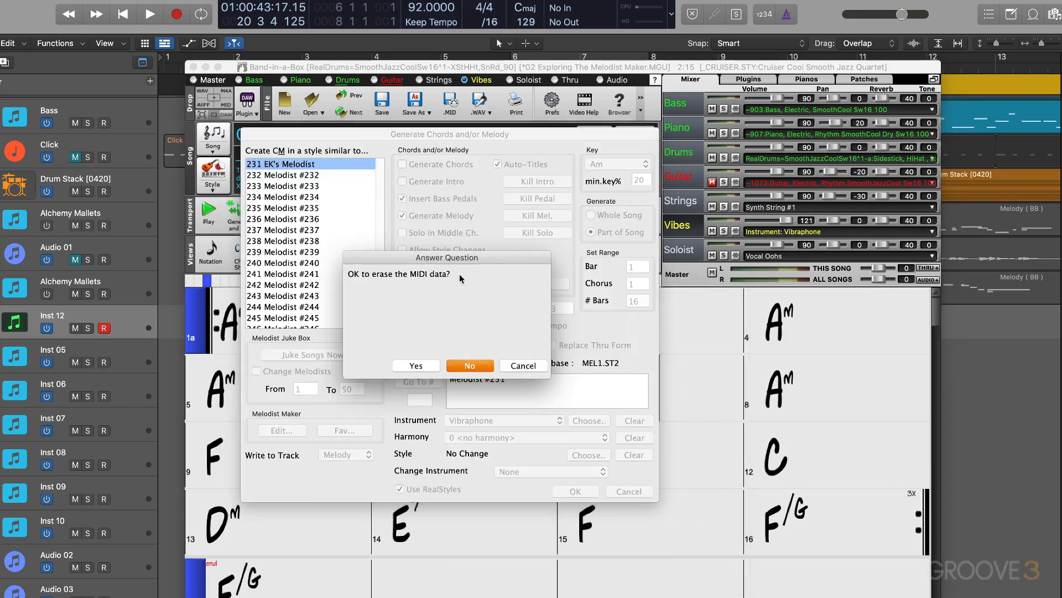
click(423, 366)
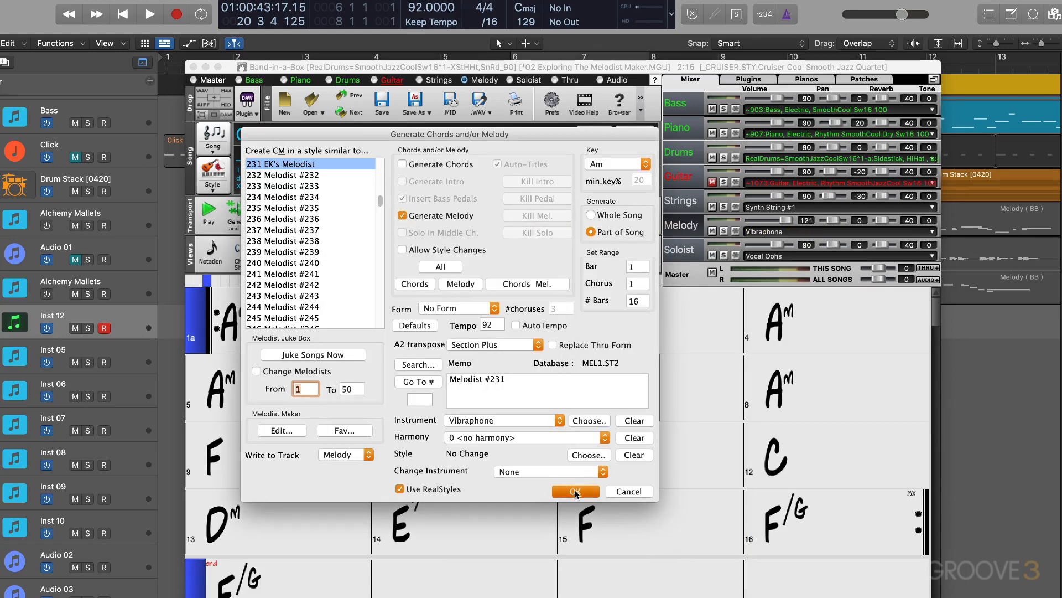
click(575, 491)
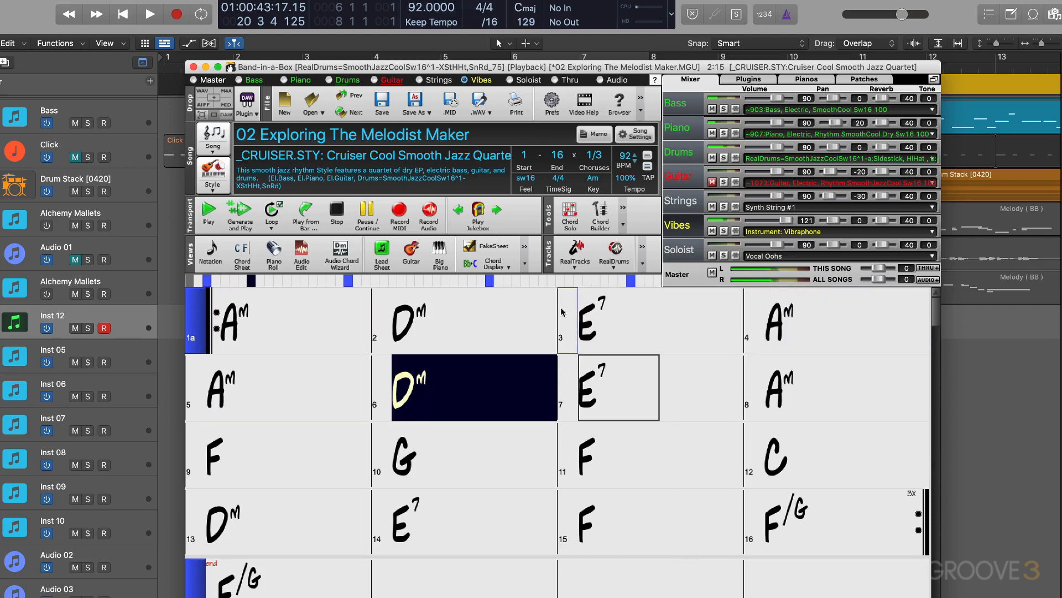
key(Escape)
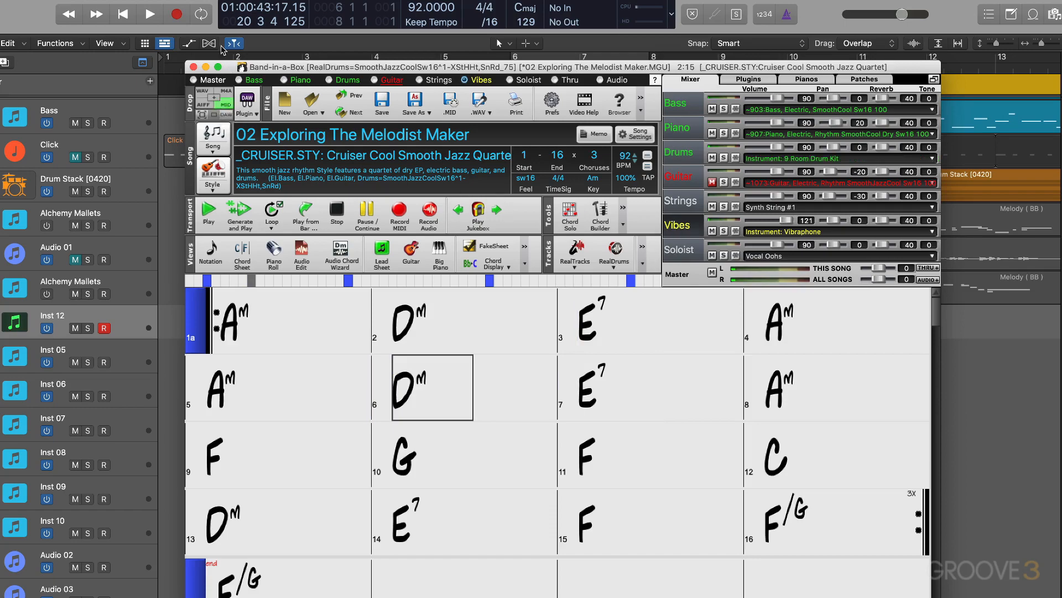
Transfer the new smooth jazz melody as MIDI onto Logic's Inst 12 track at bar 3 and select the second Alchemy Mallets track
drag(242, 67, 694, 229)
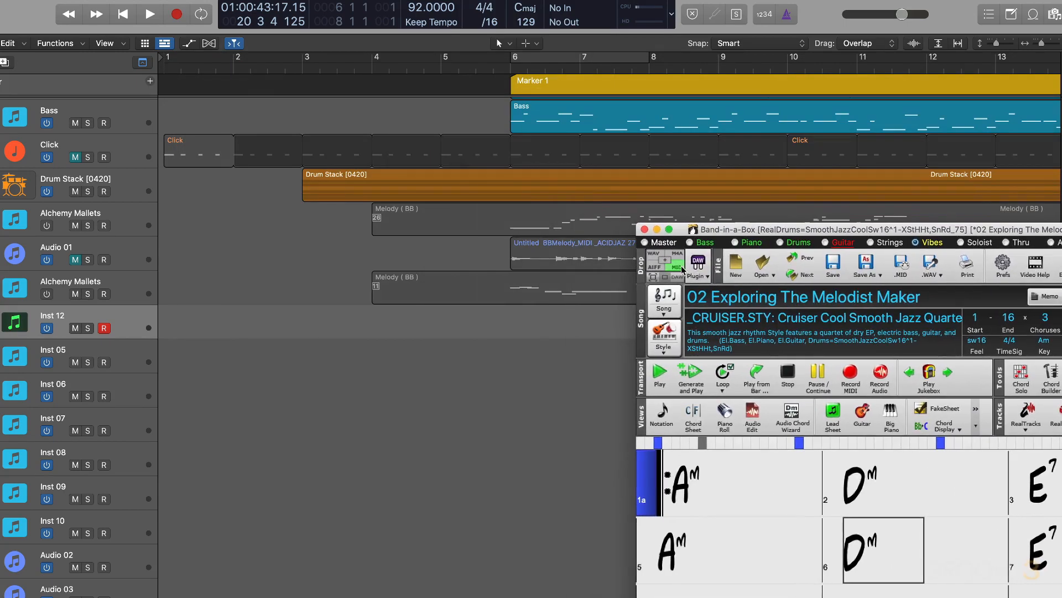
drag(574, 298, 305, 324)
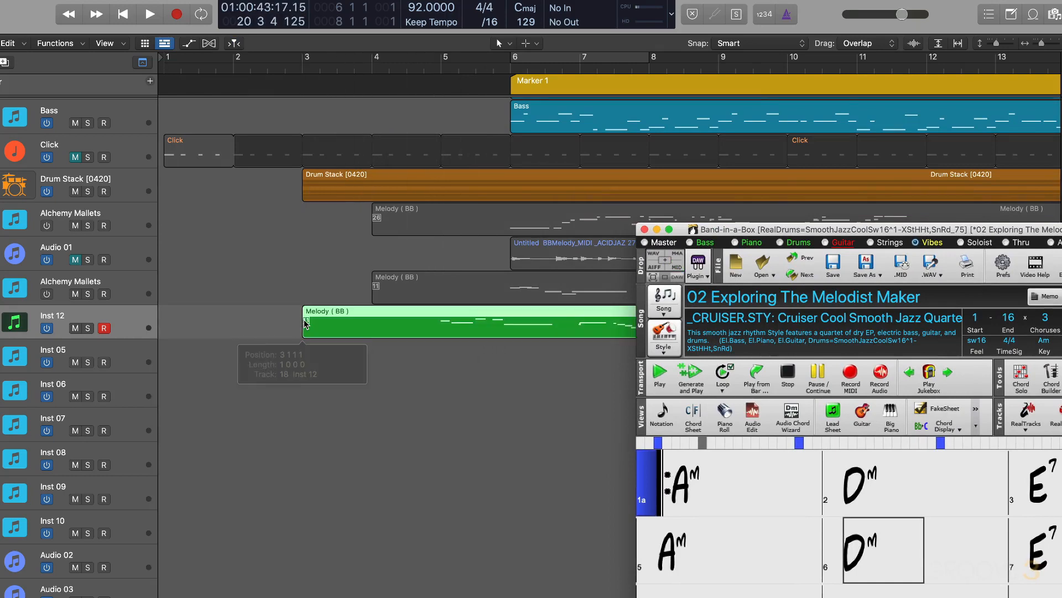
click(119, 284)
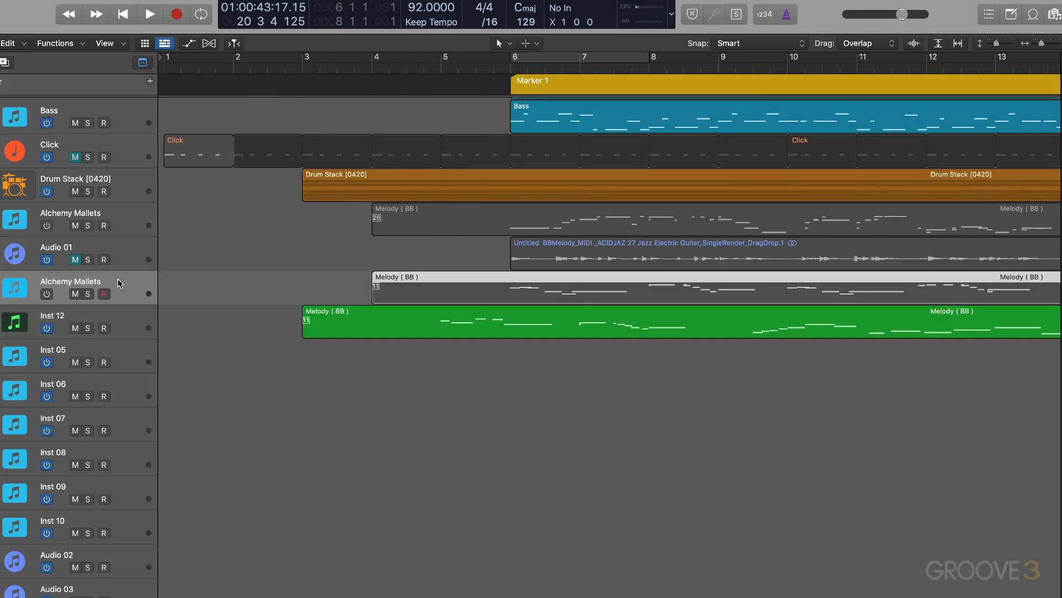
Duplicate the second Alchemy Mallets track, move the smooth jazz melody region onto the copy, and turn that track on with the playhead at bar 4
click(4, 62)
drag(346, 361, 348, 326)
click(363, 69)
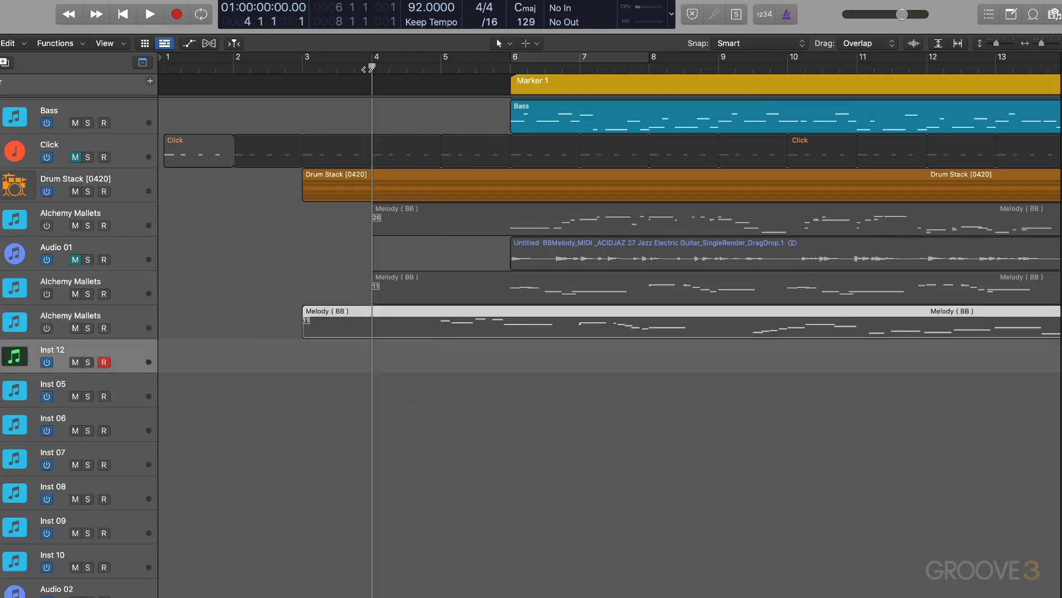
click(47, 329)
Move the smooth jazz melody region from bar 3 to bar 4 and play the arrangement to check its alignment
key(space)
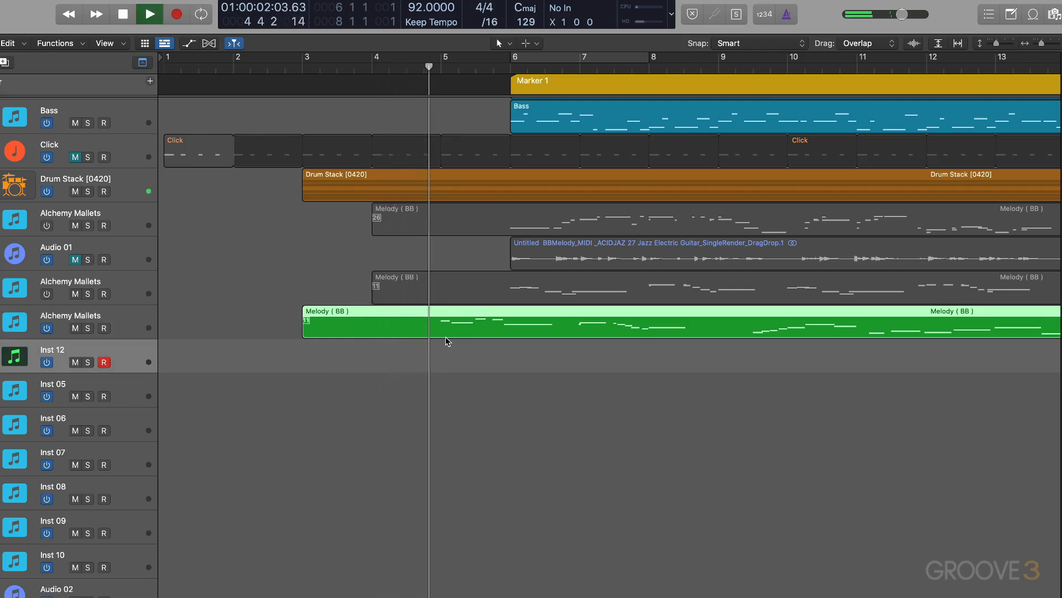
key(space)
drag(425, 332, 493, 324)
key(space)
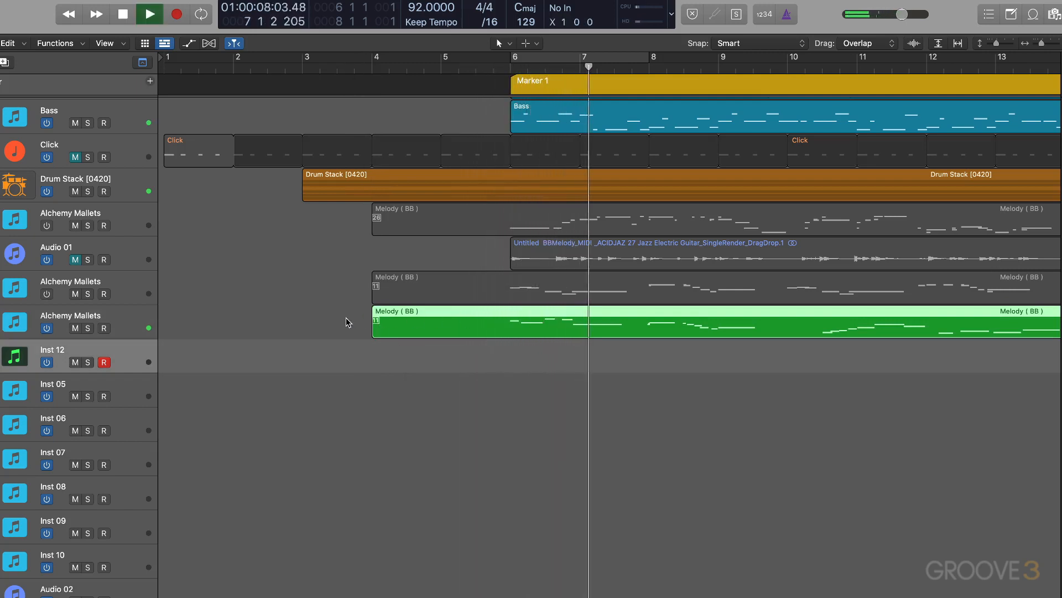
Select the third Alchemy Mallets track and quantize its melody region while playback continues
click(121, 322)
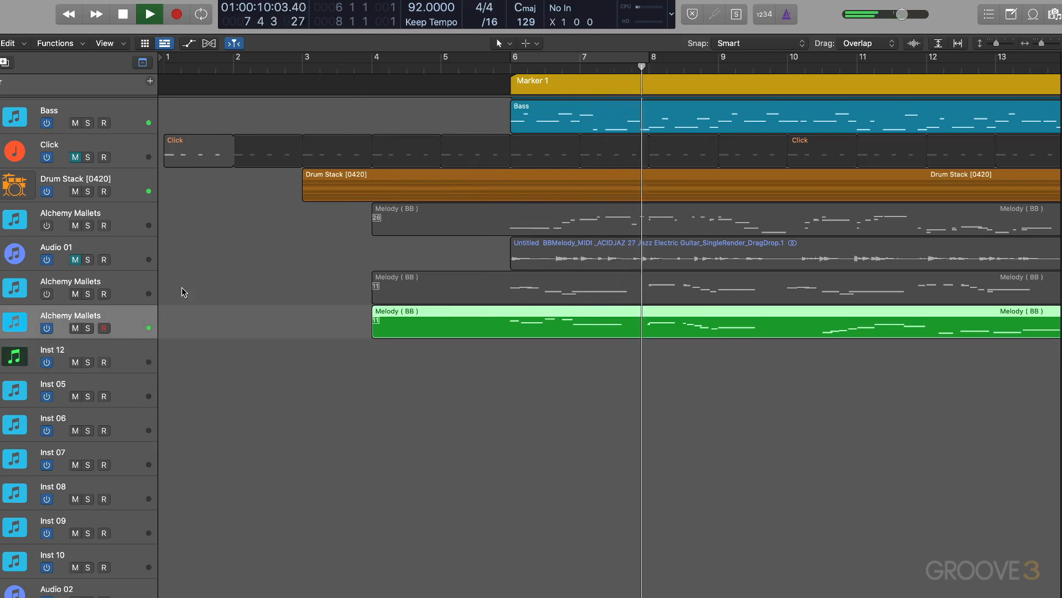
click(1, 81)
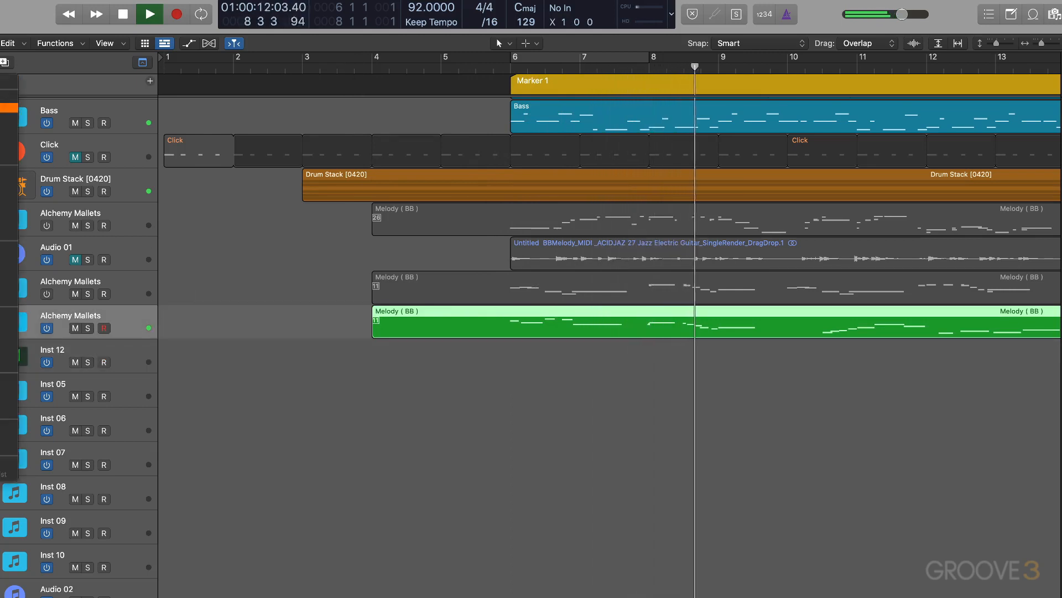
click(3, 259)
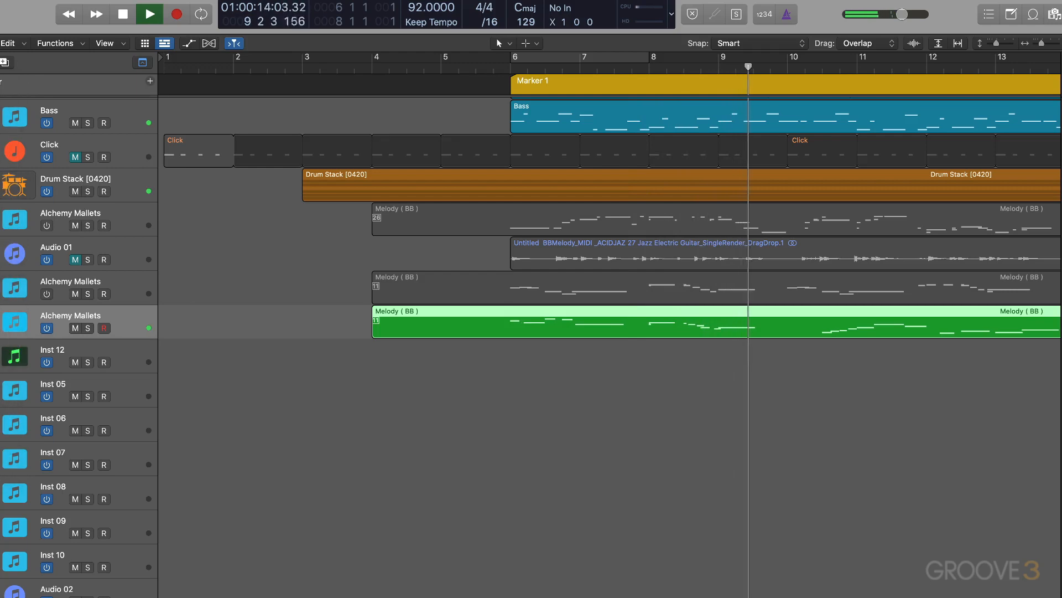
Show the melody in the score editor, adjust its display parameters for simpler notation, close the editor and stop playback
key(n)
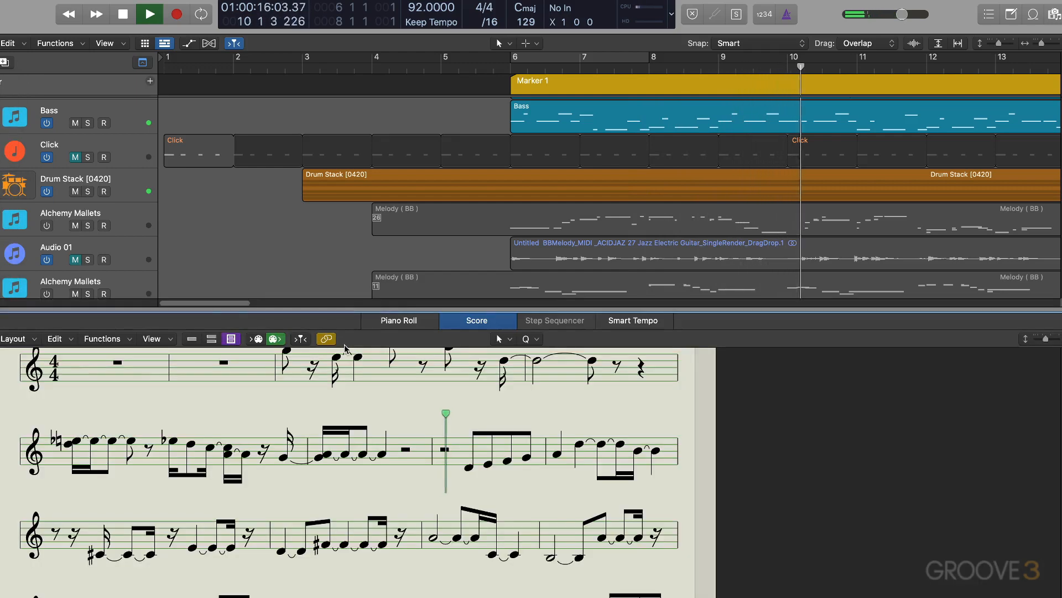
scroll(524, 287, down, 3)
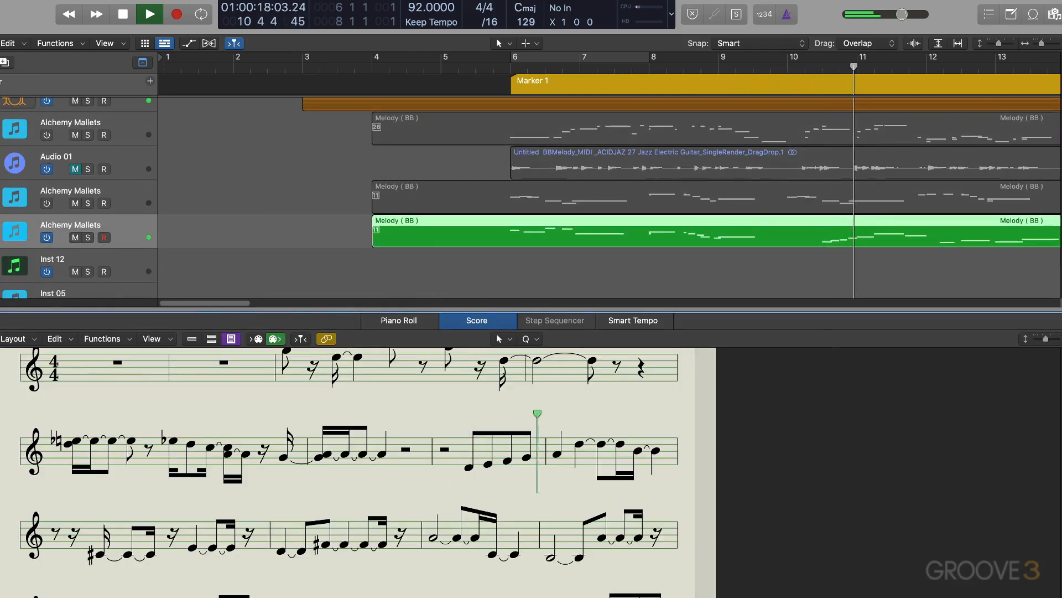
click(1, 399)
click(1, 413)
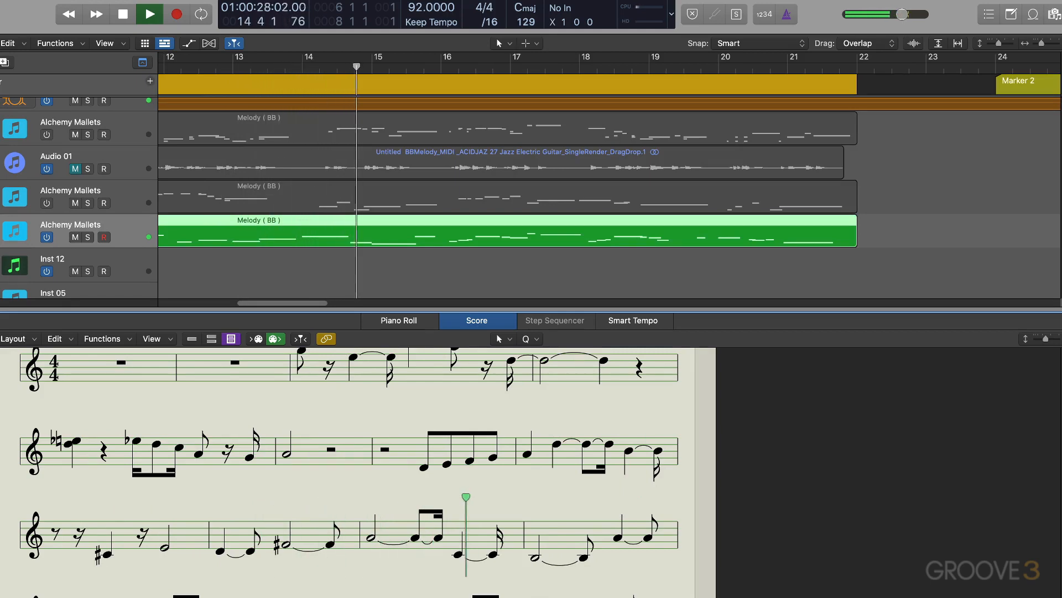
key(e)
key(space)
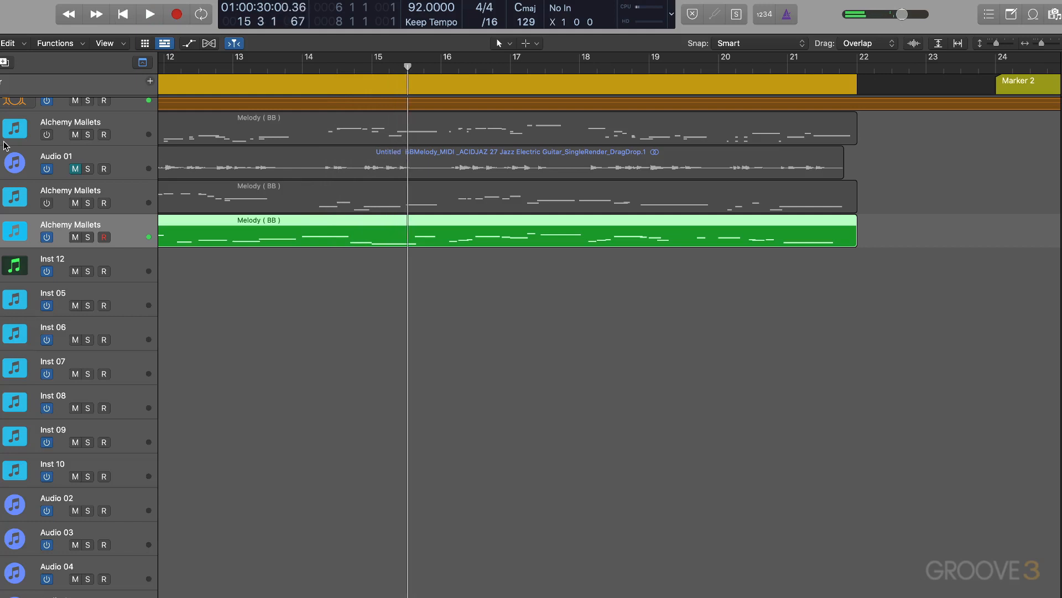
scroll(412, 233, left, 10)
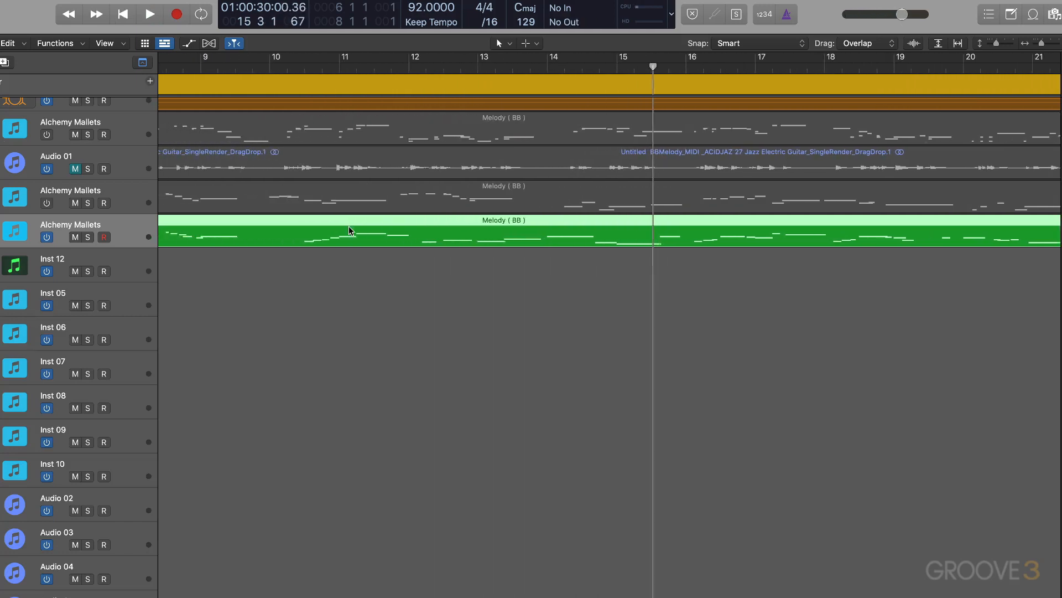
scroll(264, 206, left, 8)
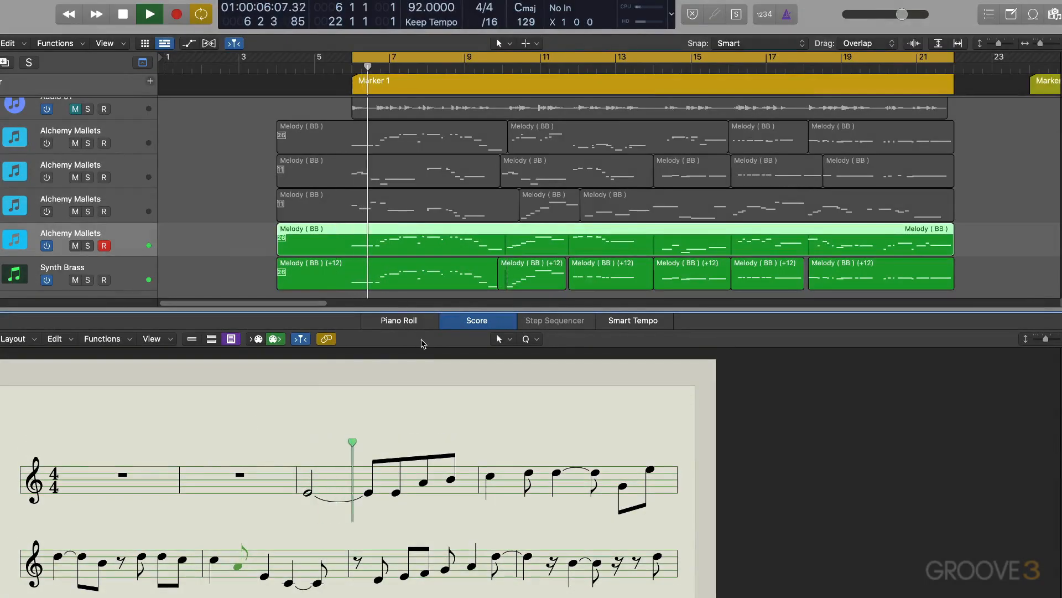
Follow the combined melody's notation through the final bars of Marker 1 while it plays with the Synth Brass part, and stop playback
scroll(483, 281, down, 2)
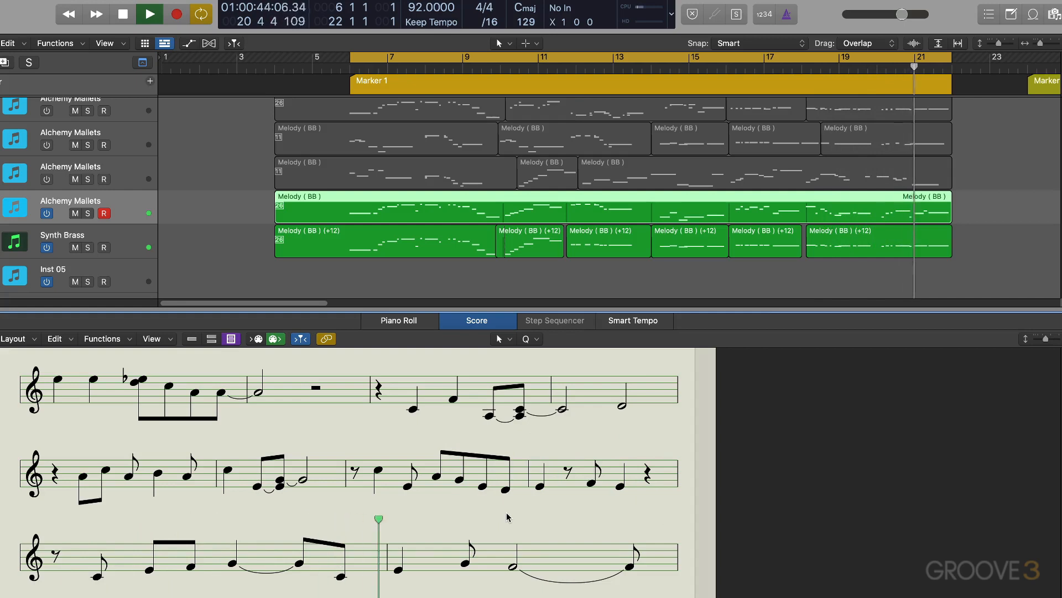
key(space)
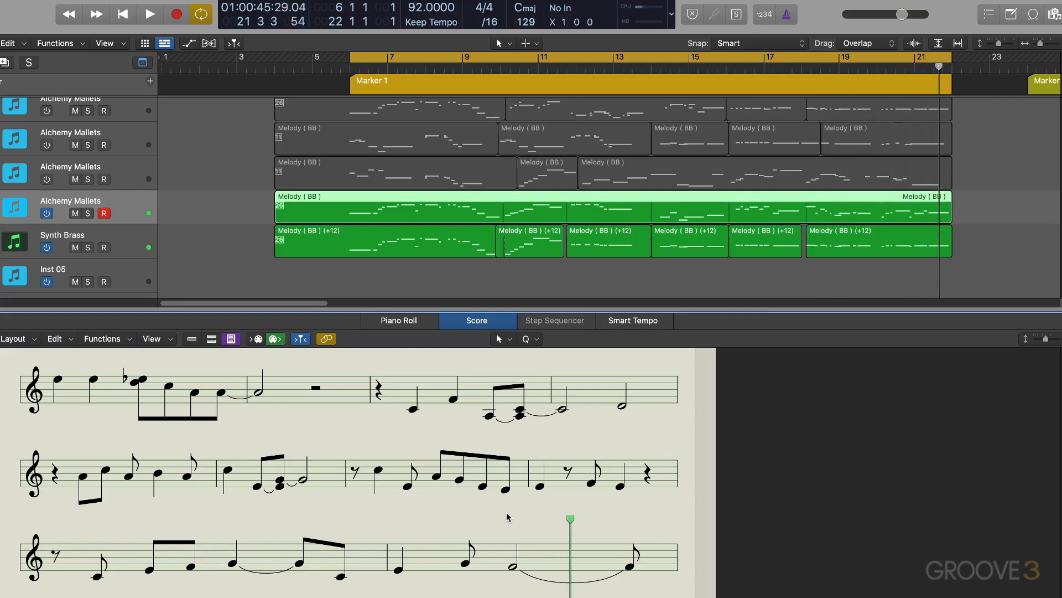